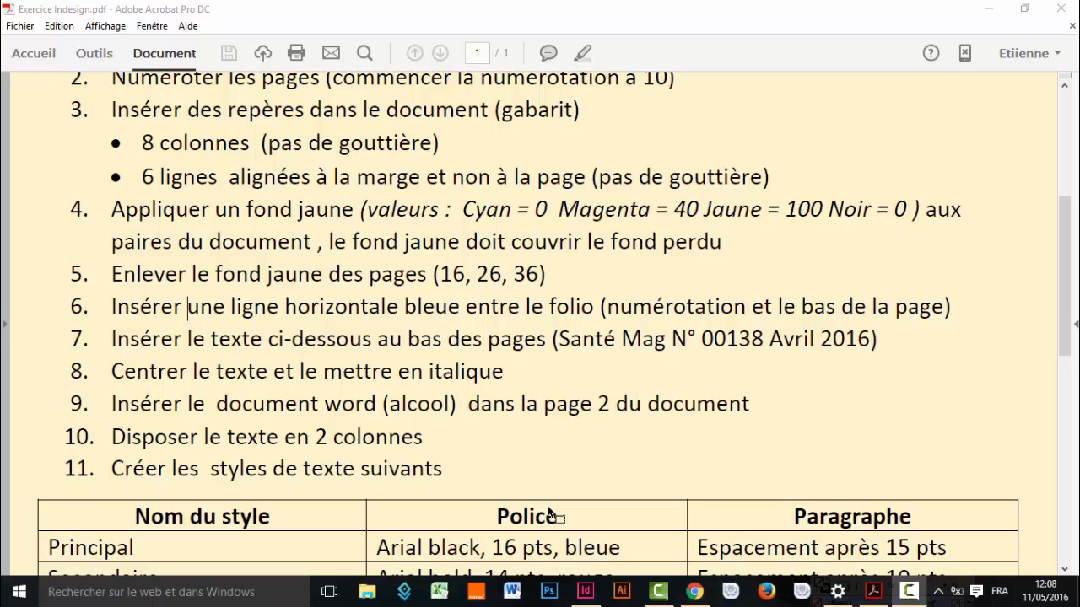
Step: Switch to InDesign and set up the Line tool with stroke colour C=100 M=90 J=10 N=0 for the A-Gabarit master
{"action": "left_click", "coordinate": [586, 592]}
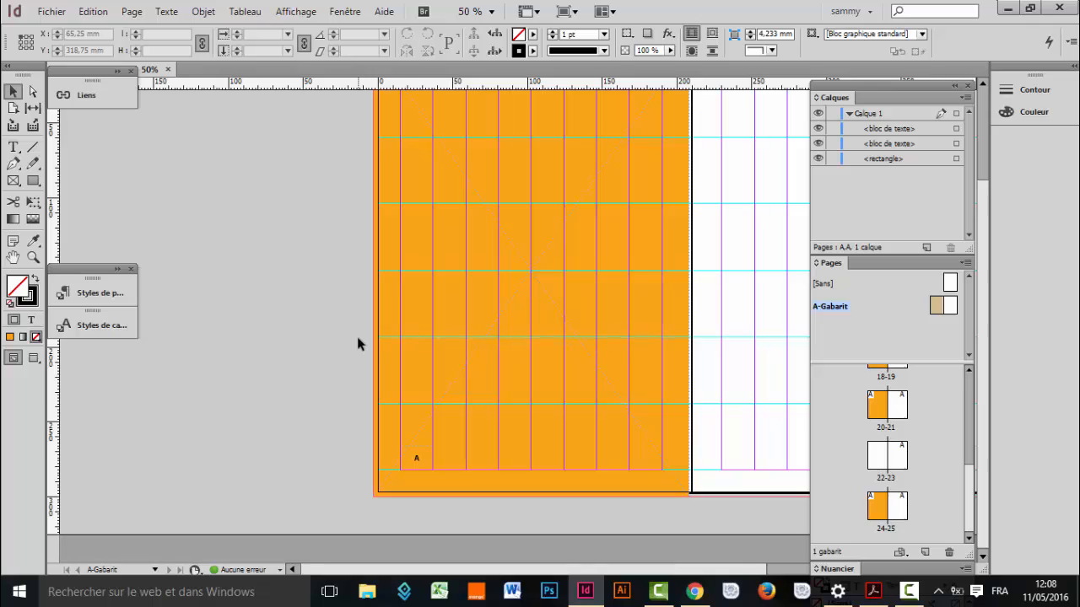
{"action": "left_click", "coordinate": [33, 258]}
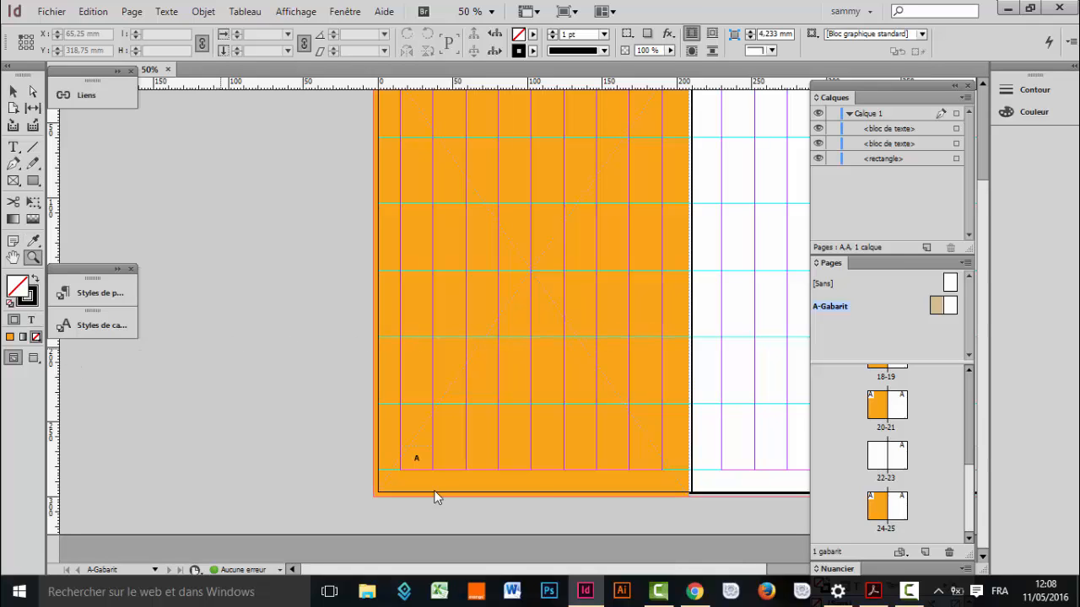
{"action": "left_click", "coordinate": [535, 483]}
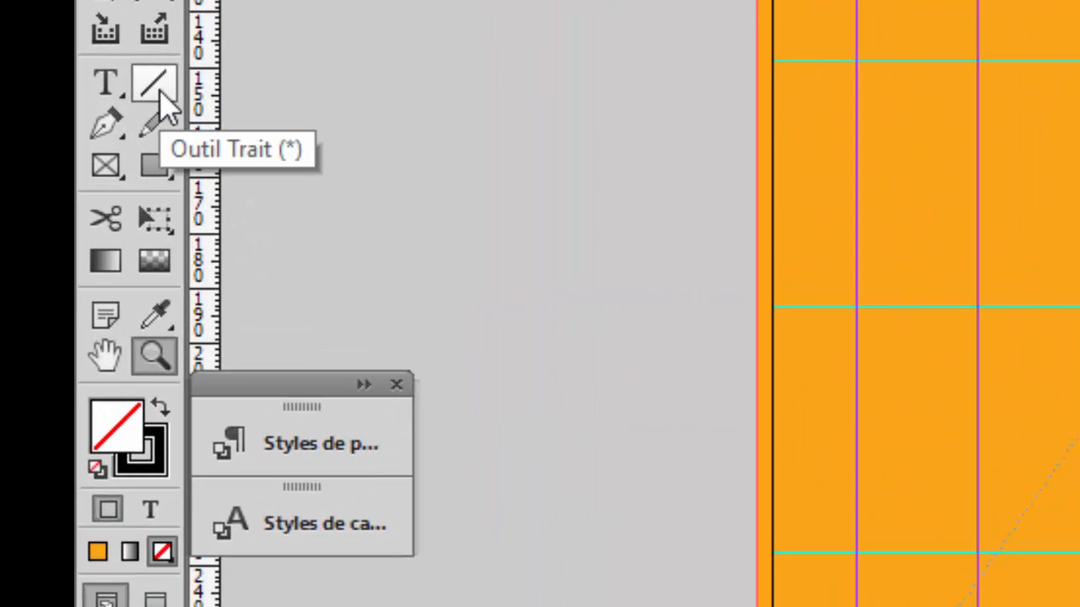
{"action": "left_click", "coordinate": [157, 88]}
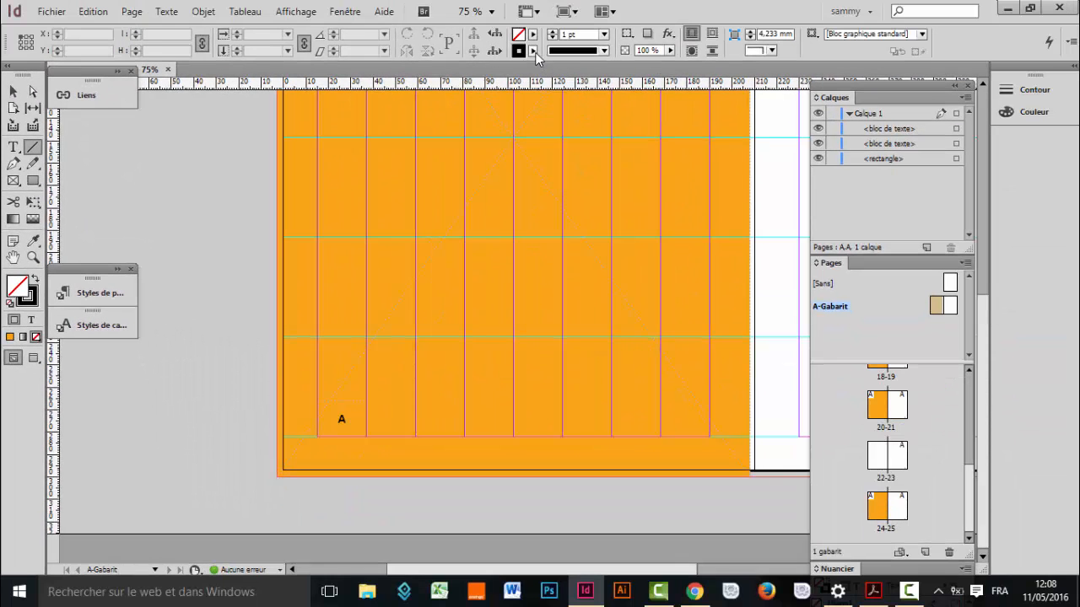
{"action": "left_click", "coordinate": [533, 51]}
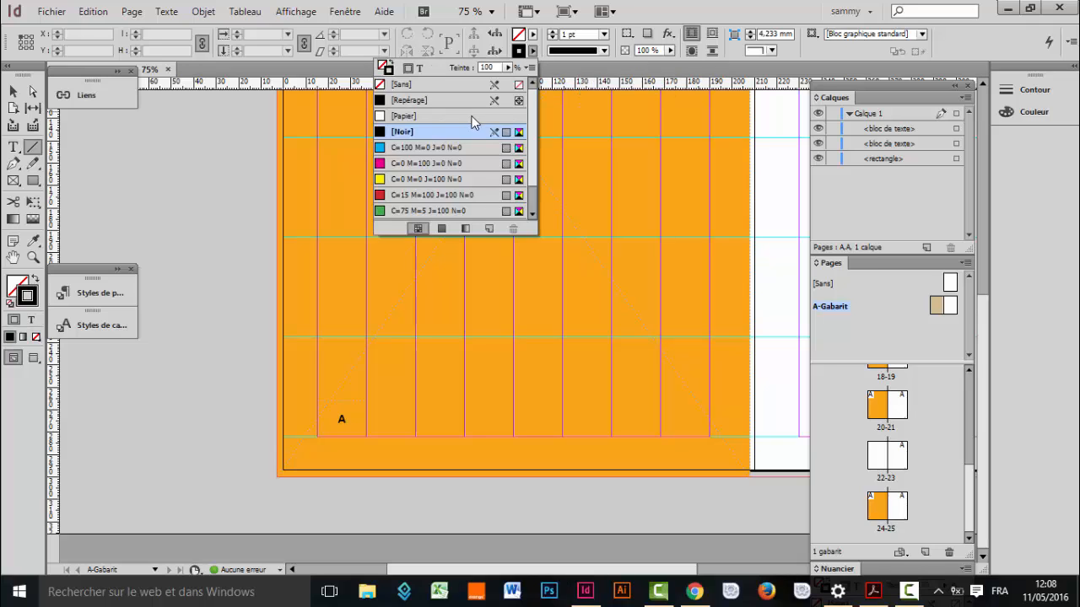
{"action": "scroll", "coordinate": [531, 207], "scroll_direction": "down", "scroll_amount": 1}
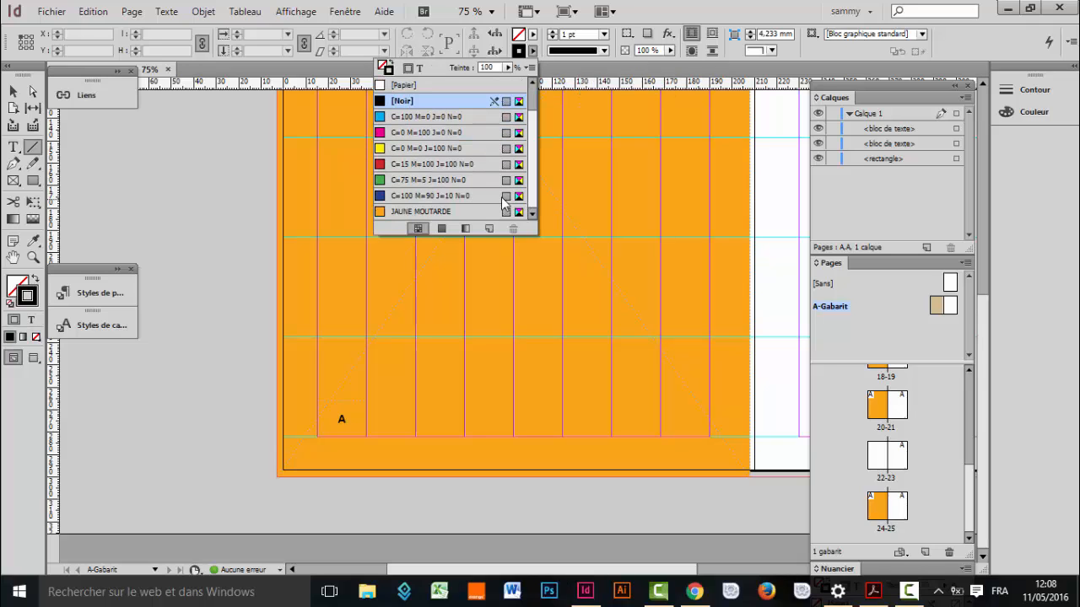
{"action": "left_click", "coordinate": [426, 196]}
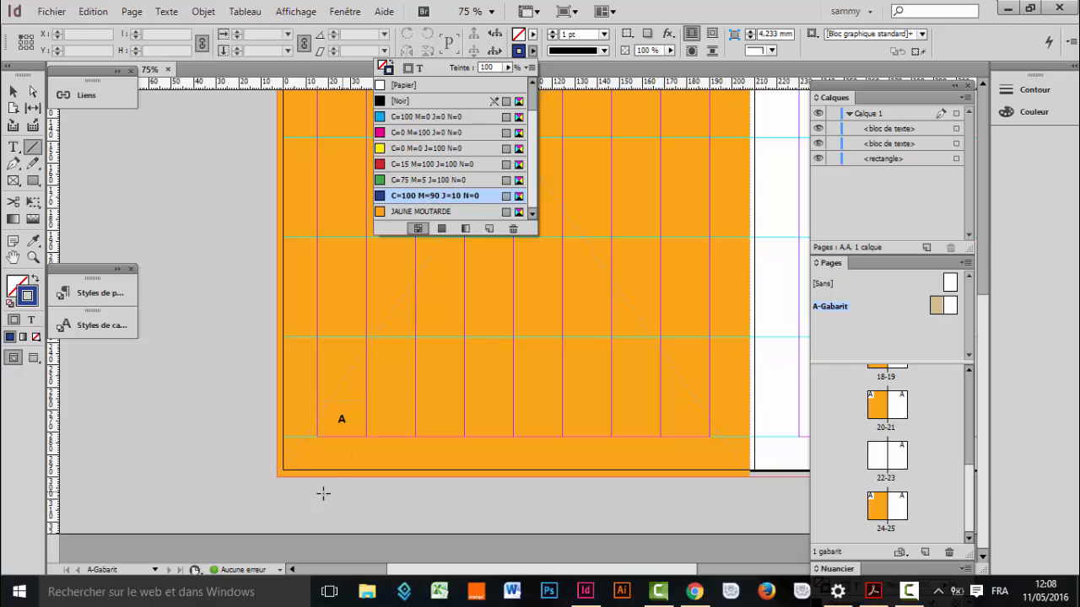
{"action": "left_click", "coordinate": [283, 401]}
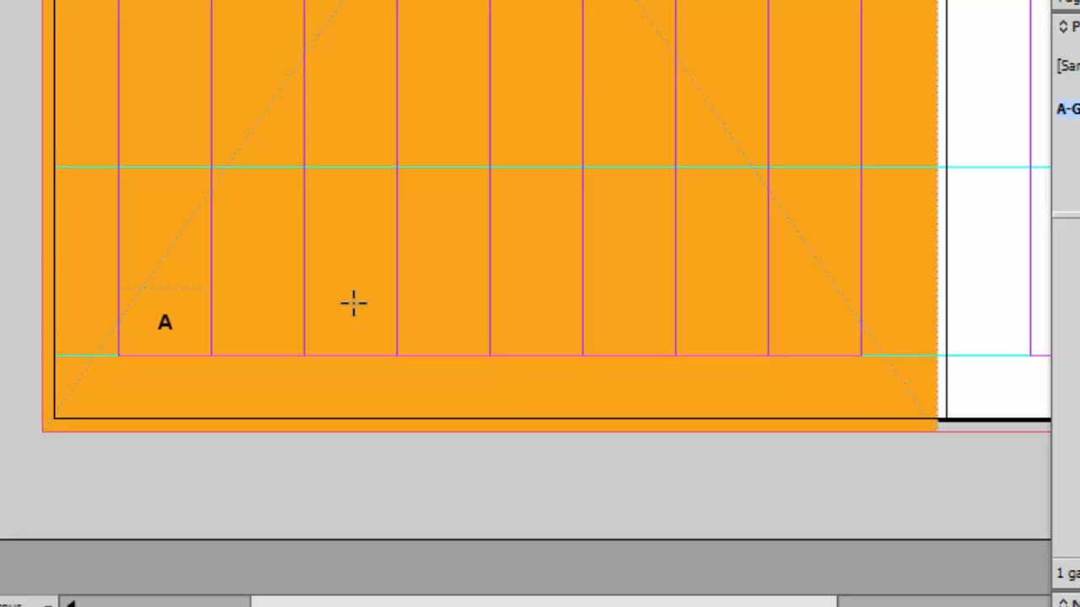
Step: Draw a horizontal line about 211 mm long just above the folio, across the full width of the yellow background on the left master page
{"action": "mouse_move", "coordinate": [353, 302]}
{"action": "left_mouse_down"}
{"action": "mouse_move", "coordinate": [714, 194]}
{"action": "mouse_move", "coordinate": [772, 246]}
{"action": "mouse_move", "coordinate": [819, 267]}
{"action": "mouse_move", "coordinate": [936, 293]}
{"action": "mouse_move", "coordinate": [928, 290]}
{"action": "left_mouse_up"}
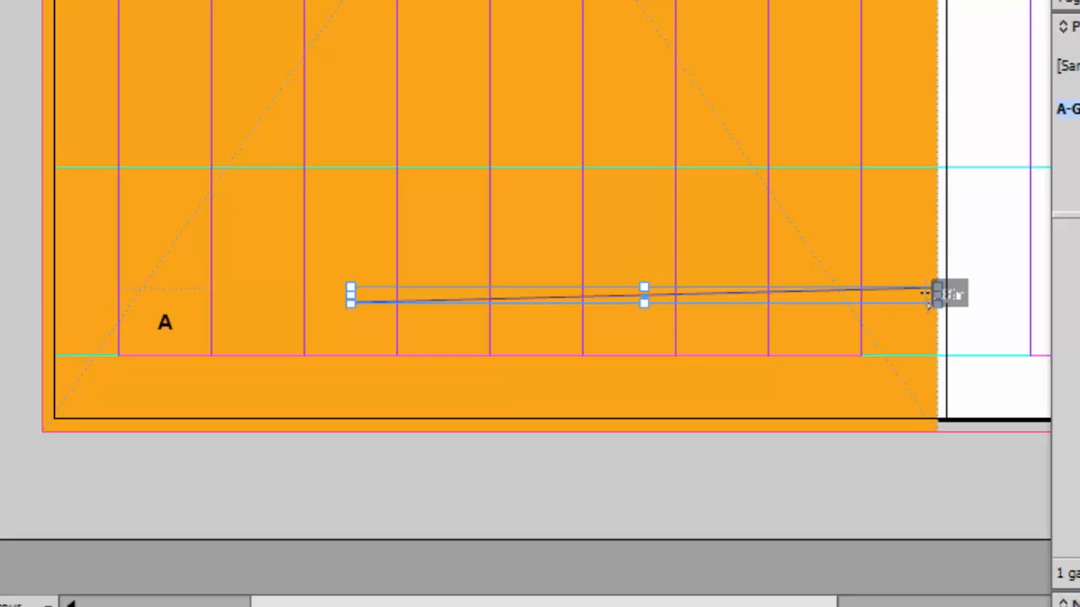
{"action": "key", "text": "Delete"}
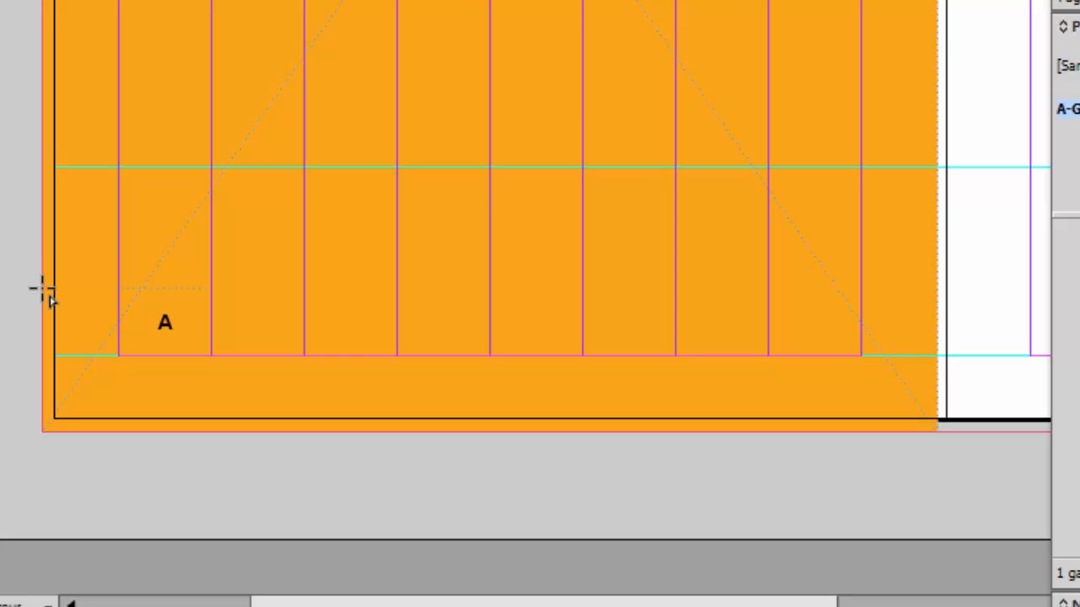
{"action": "left_click_drag", "start_coordinate": [43, 290], "coordinate": [931, 302]}
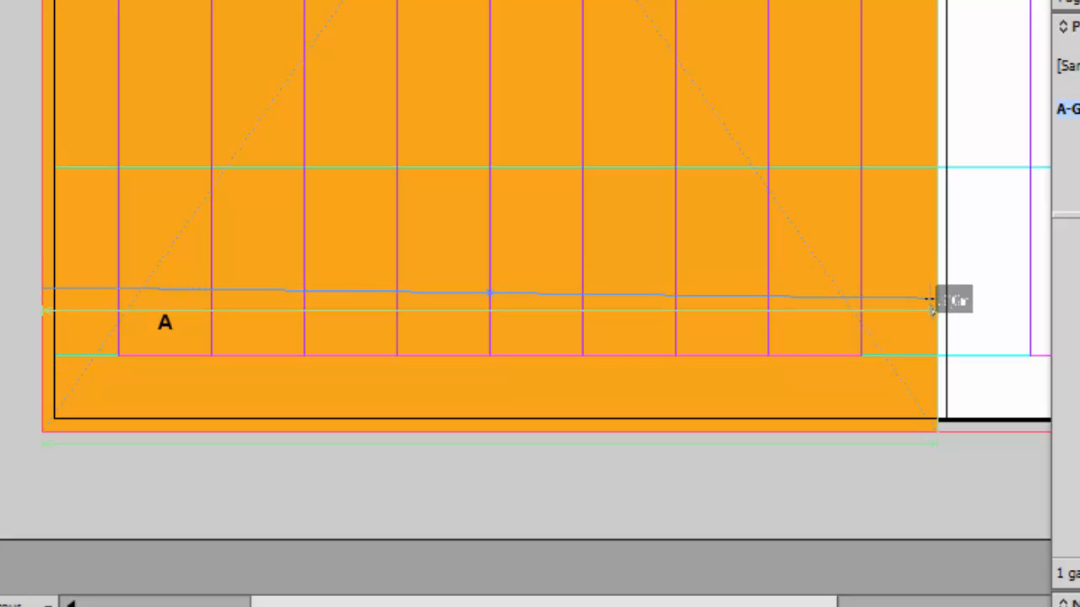
{"action": "left_click_drag", "start_coordinate": [931, 301], "coordinate": [930, 301]}
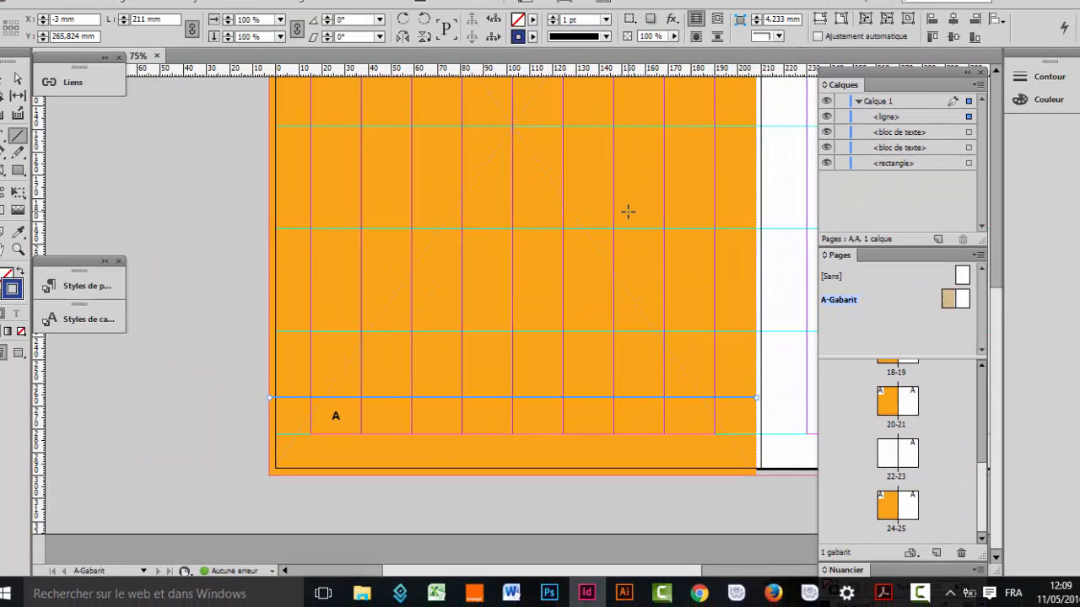
Step: Nudge the blue line down closer to the folio, to a Y position of 269.074 mm
{"action": "key", "text": "Down"}
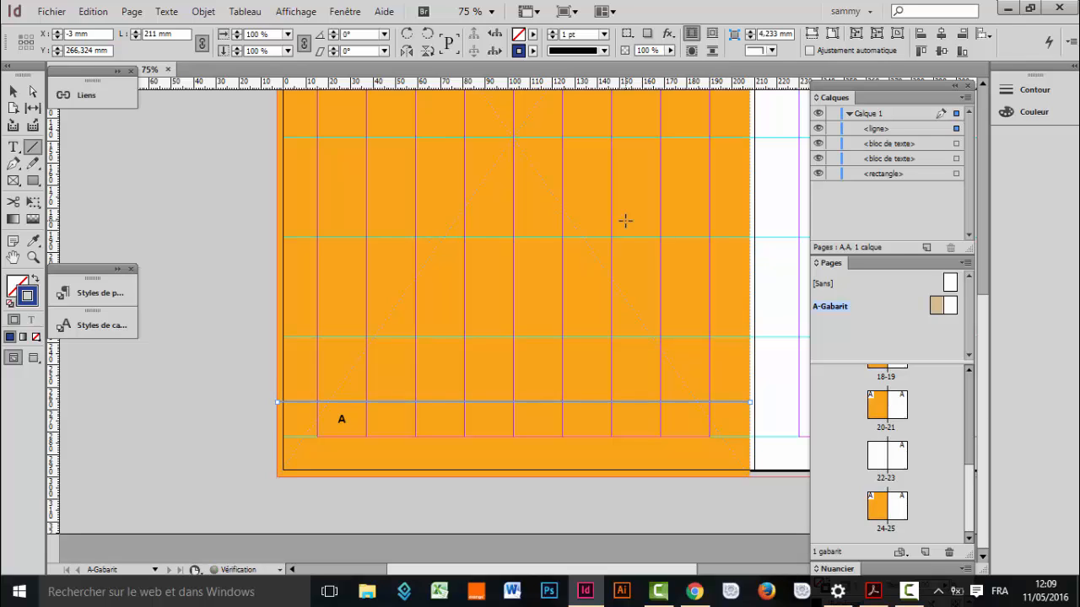
{"action": "key", "text": "Down"}
{"action": "key", "text": "Down"}
{"action": "key", "text": "Down"}
{"action": "key", "text": "Down"}
{"action": "key", "text": "Down"}
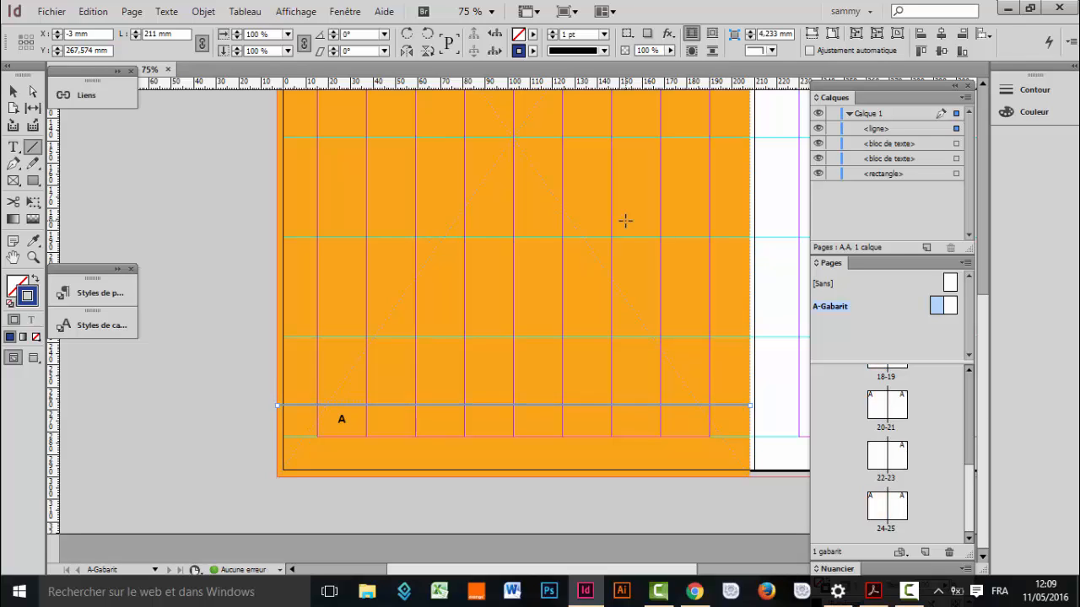
{"action": "key", "text": "Down"}
{"action": "key", "text": "Down"}
{"action": "key", "text": "Down"}
{"action": "key", "text": "Down"}
{"action": "key", "text": "Down"}
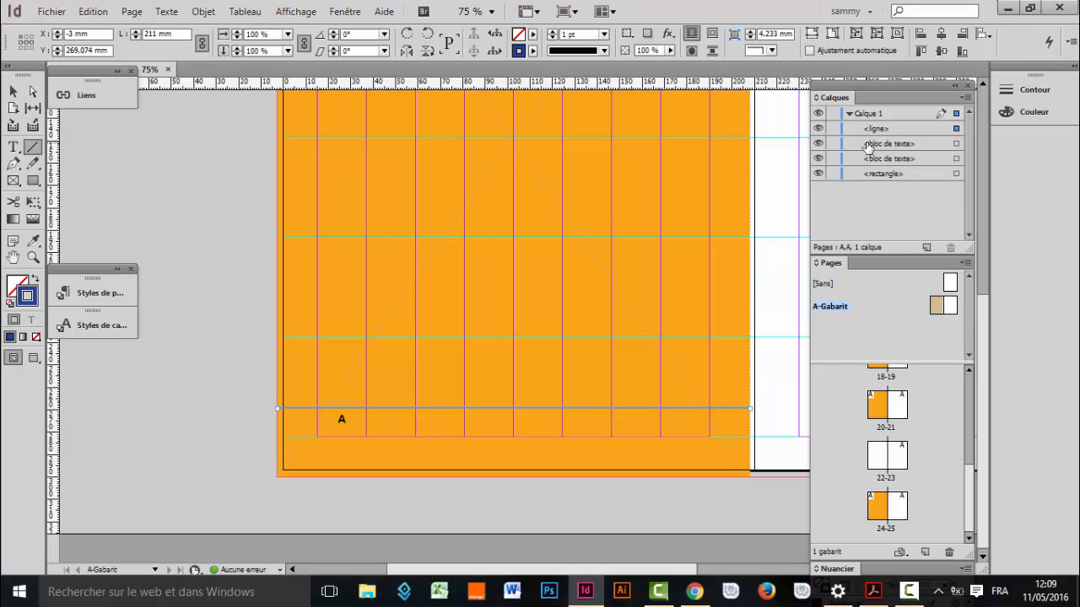
Step: Copy the blue line onto the right master page above its folio, at about X 213.5 mm, Y 268.721 mm, and deselect it
{"action": "left_click", "coordinate": [954, 87]}
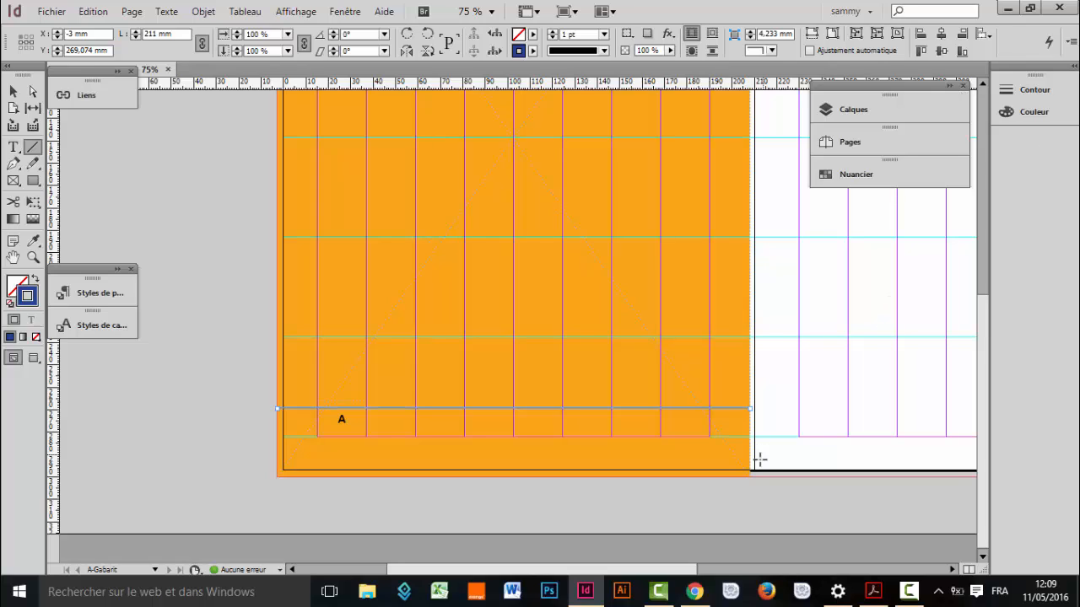
{"action": "left_click", "coordinate": [951, 569]}
{"action": "left_click", "coordinate": [953, 570]}
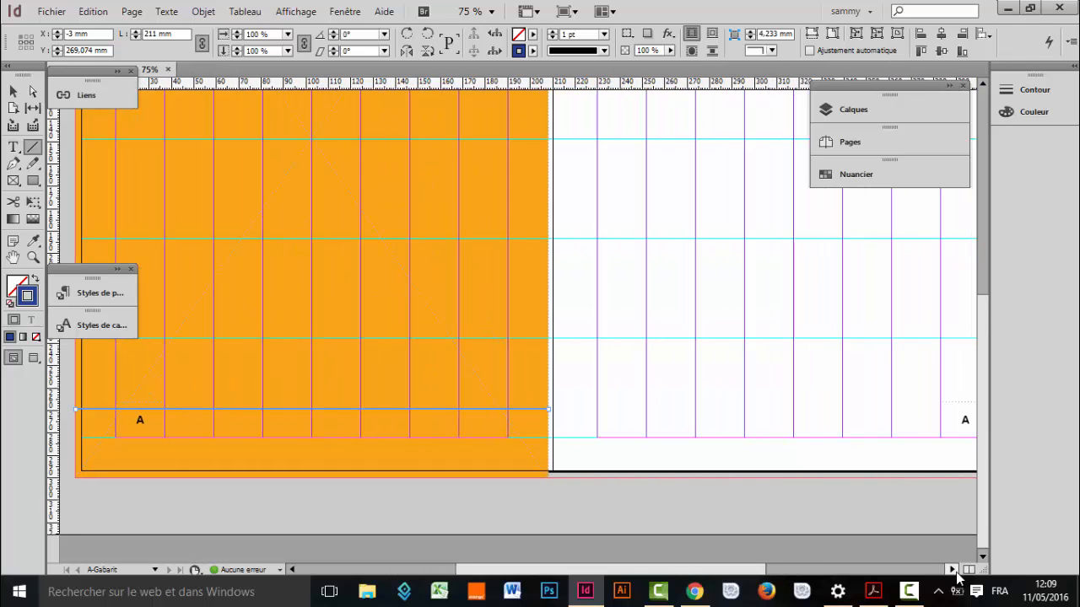
{"action": "left_click", "coordinate": [952, 570]}
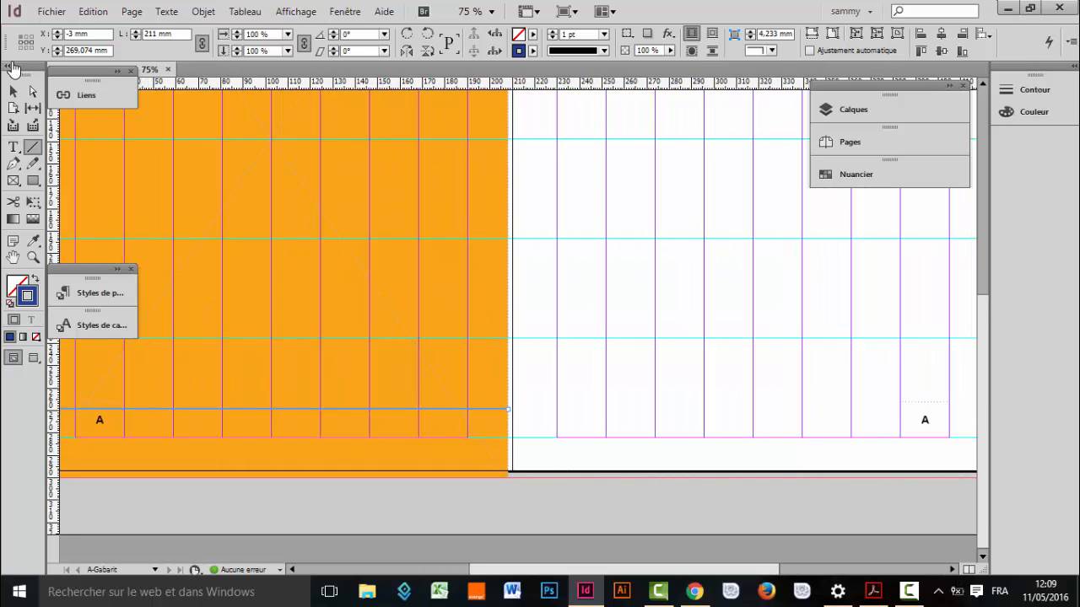
{"action": "left_click", "coordinate": [13, 91]}
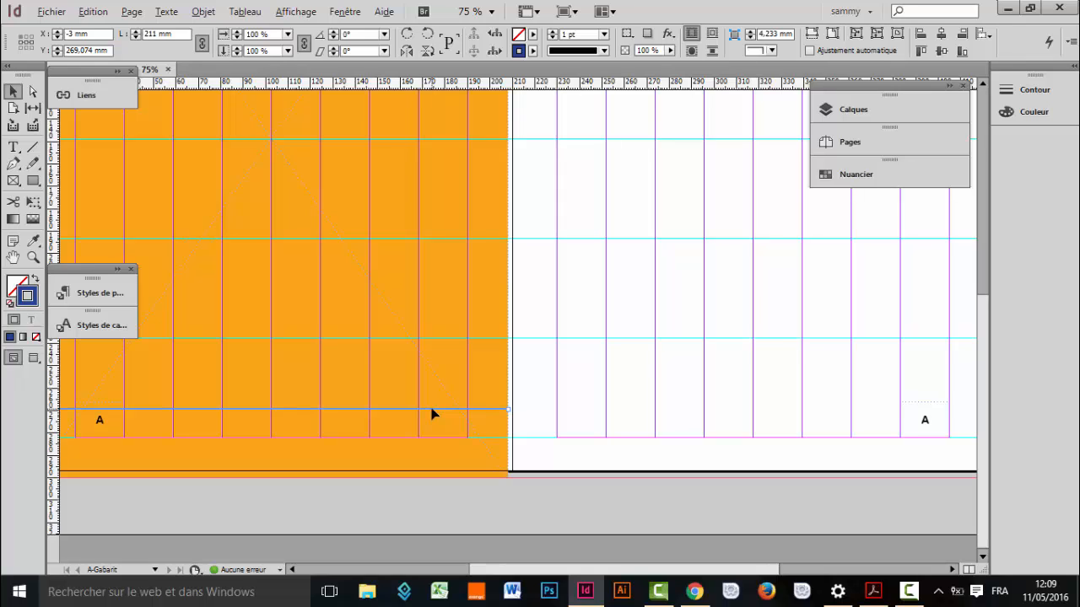
{"action": "left_click_drag", "start_coordinate": [431, 408], "coordinate": [922, 414]}
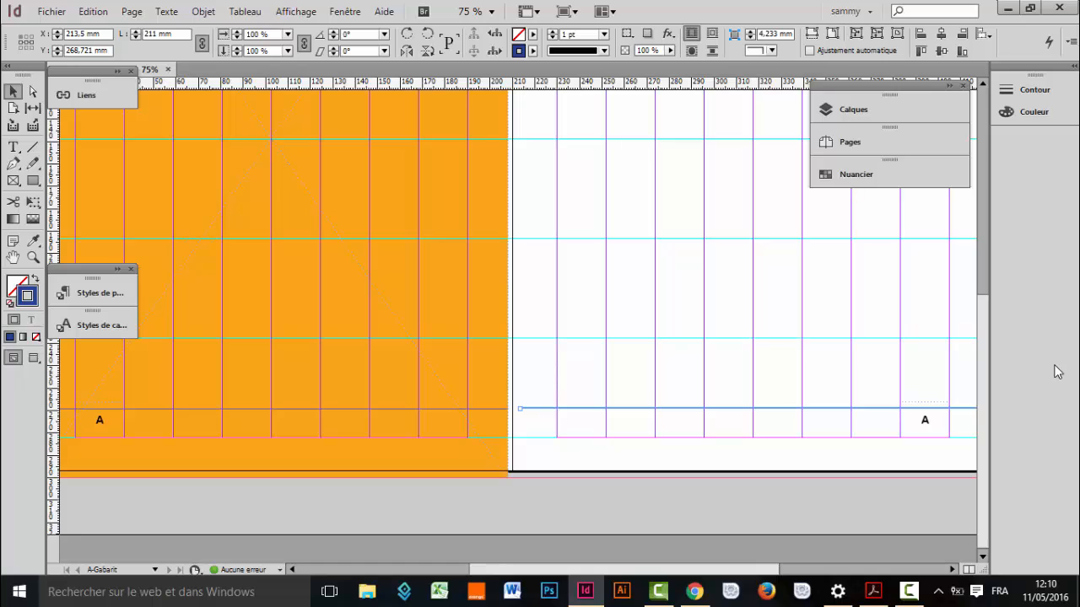
{"action": "left_click", "coordinate": [938, 385]}
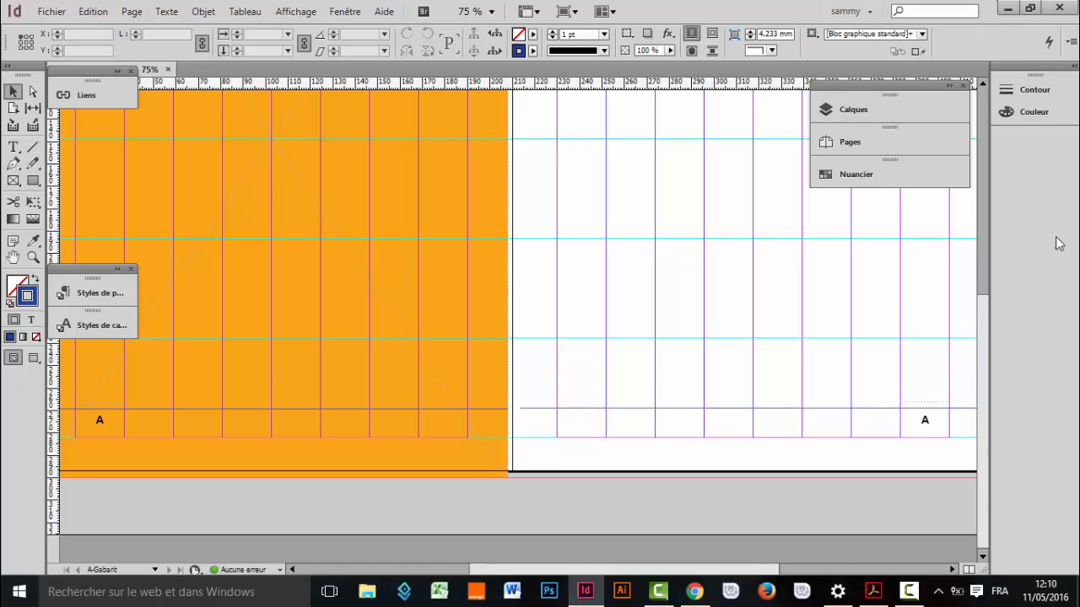
Step: Open spread 14-15 and examine how the blue lines sit above the page numbers on both pages
{"action": "left_click", "coordinate": [877, 145]}
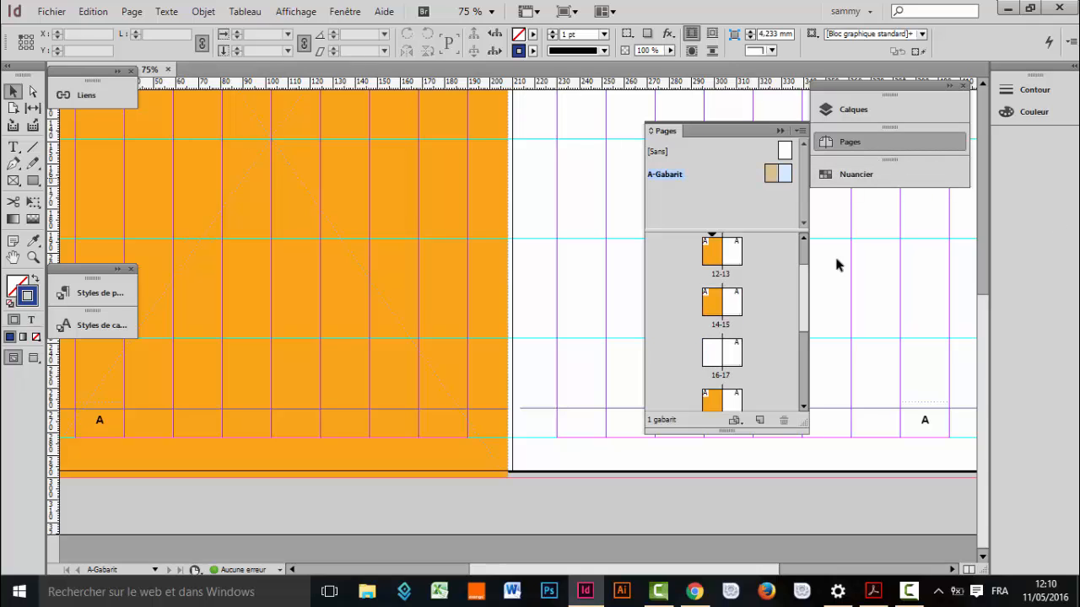
{"action": "left_click", "coordinate": [713, 317]}
{"action": "double_click", "coordinate": [713, 319]}
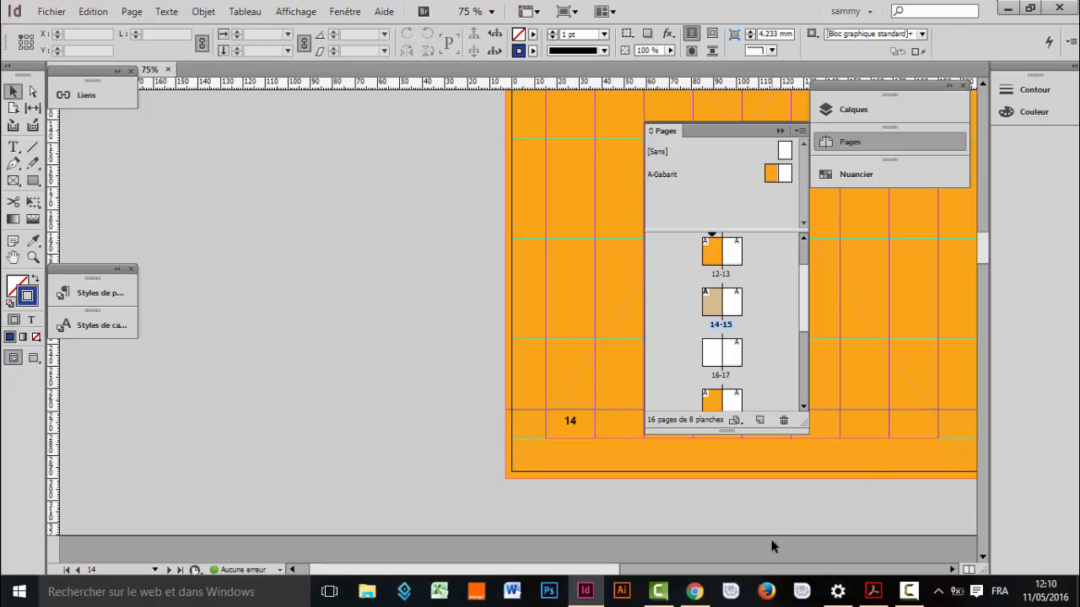
{"action": "left_click", "coordinate": [952, 570]}
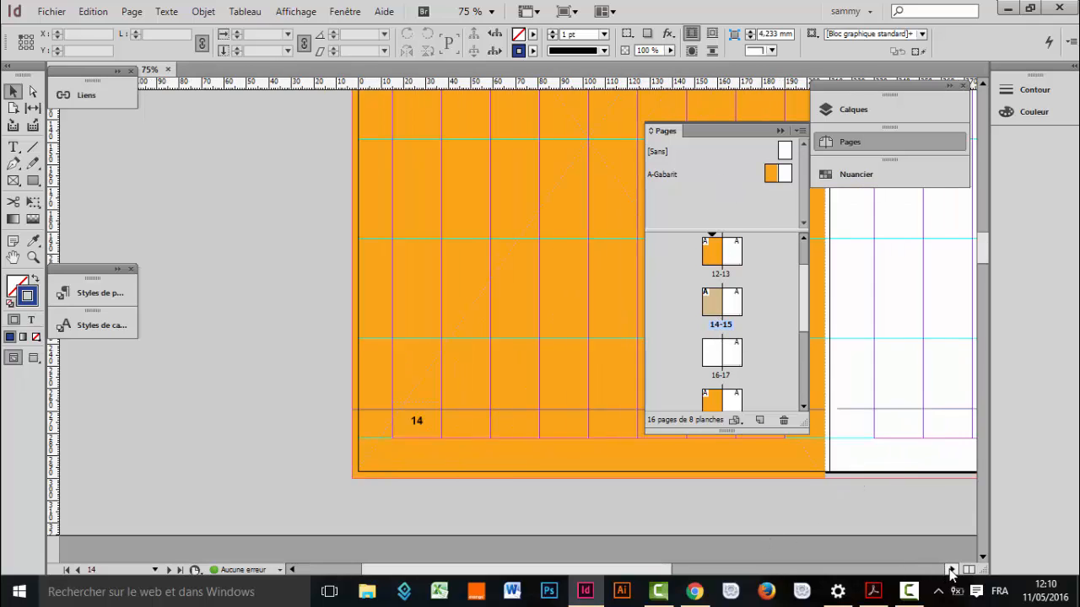
{"action": "left_click", "coordinate": [952, 570]}
{"action": "left_click", "coordinate": [951, 570]}
{"action": "left_click", "coordinate": [952, 570]}
{"action": "left_click", "coordinate": [951, 570]}
{"action": "left_click", "coordinate": [952, 571]}
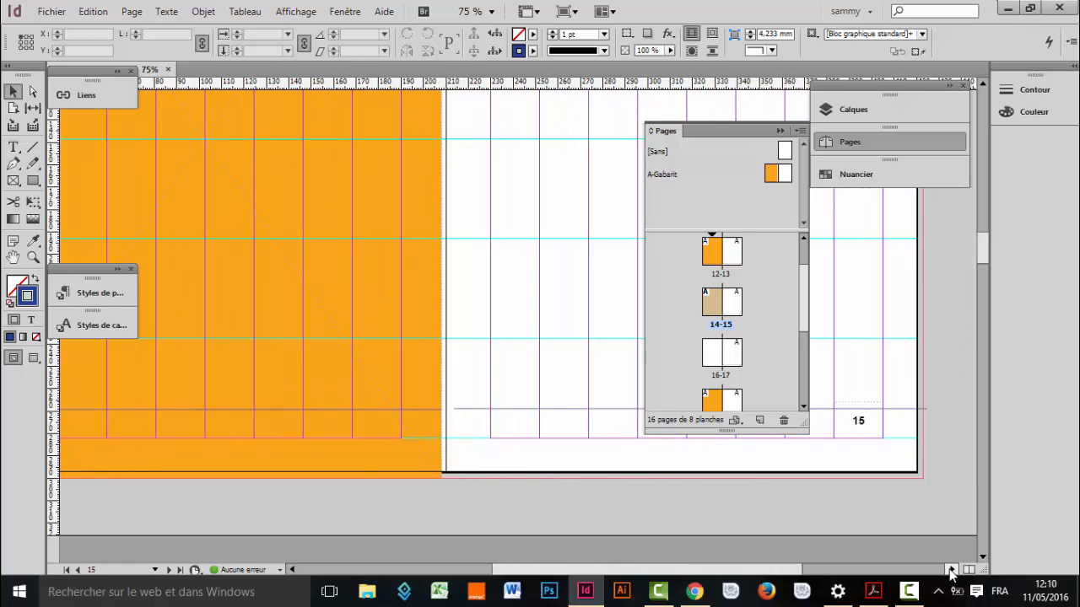
{"action": "left_click", "coordinate": [952, 571]}
{"action": "left_click", "coordinate": [951, 570]}
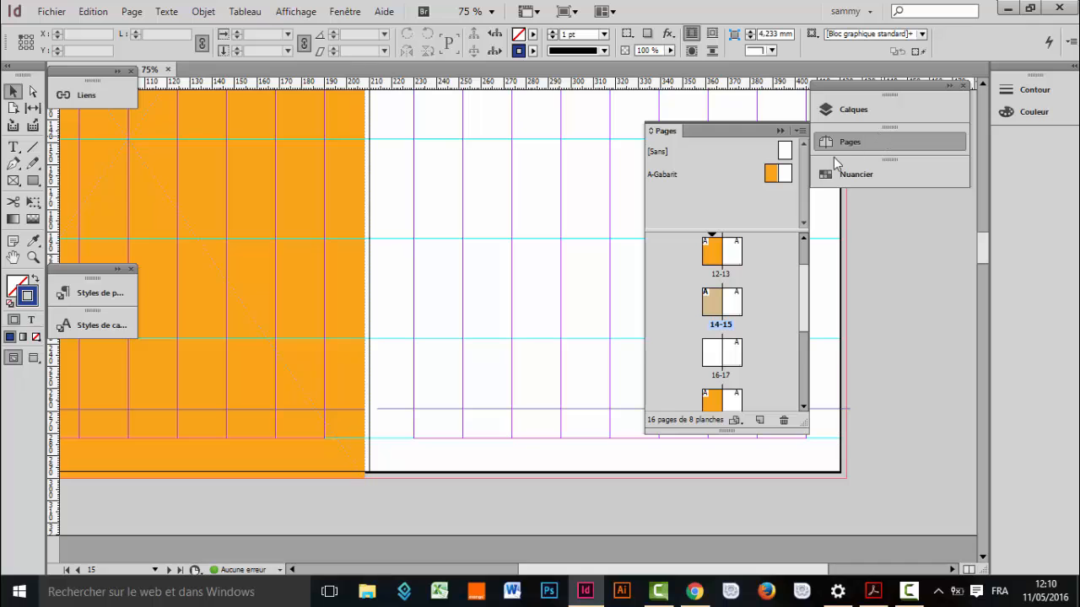
Step: Return to the right page of the A-Gabarit master and nudge its blue line left to X 209 mm
{"action": "double_click", "coordinate": [788, 174]}
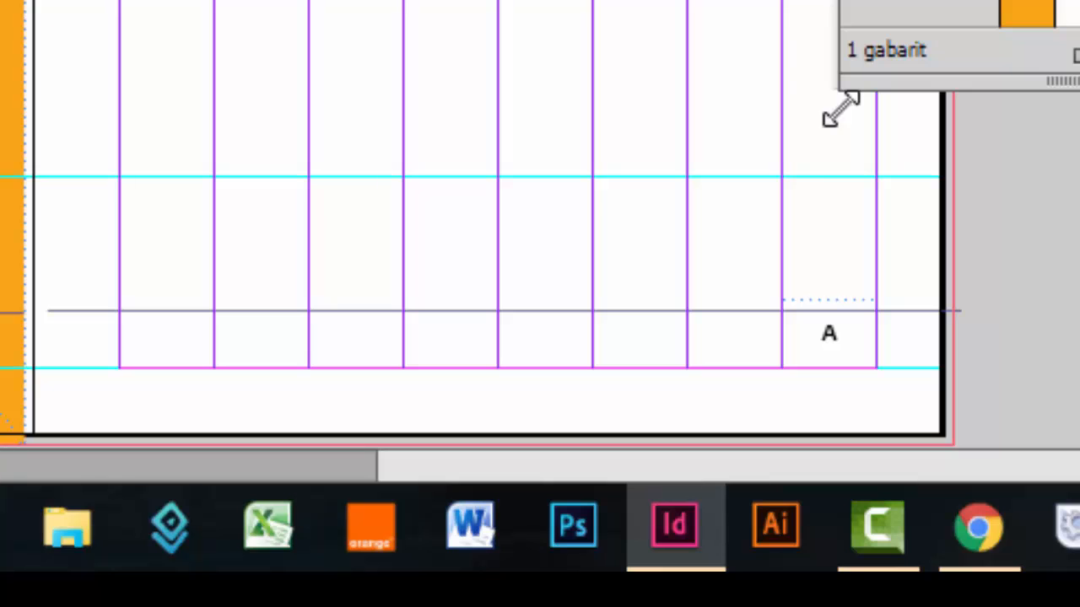
{"action": "left_click", "coordinate": [771, 312]}
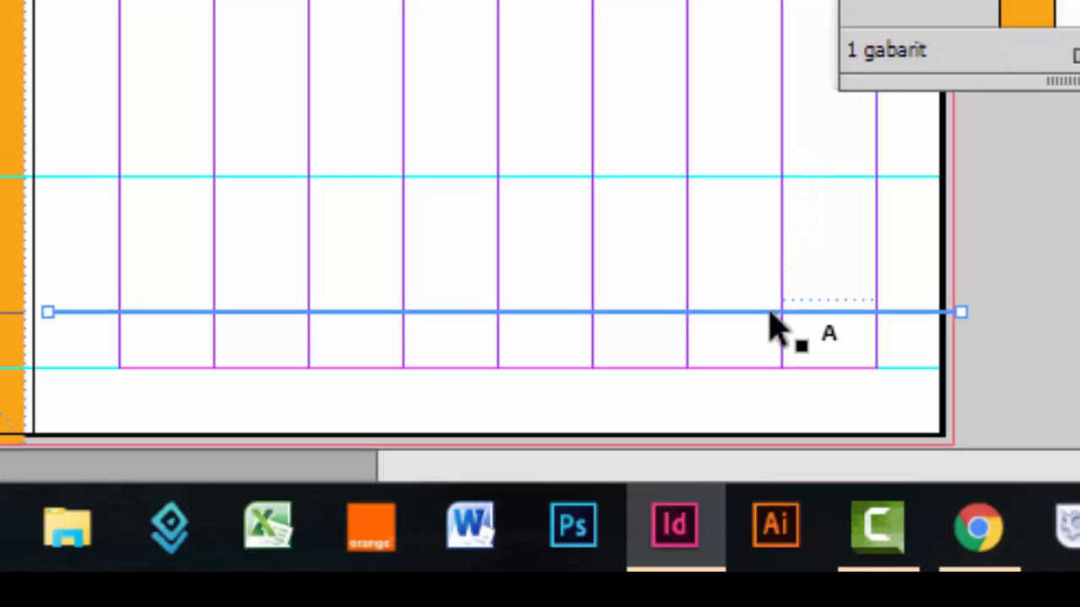
{"action": "key", "text": "Left"}
{"action": "key", "text": "Left"}
{"action": "key", "text": "Left"}
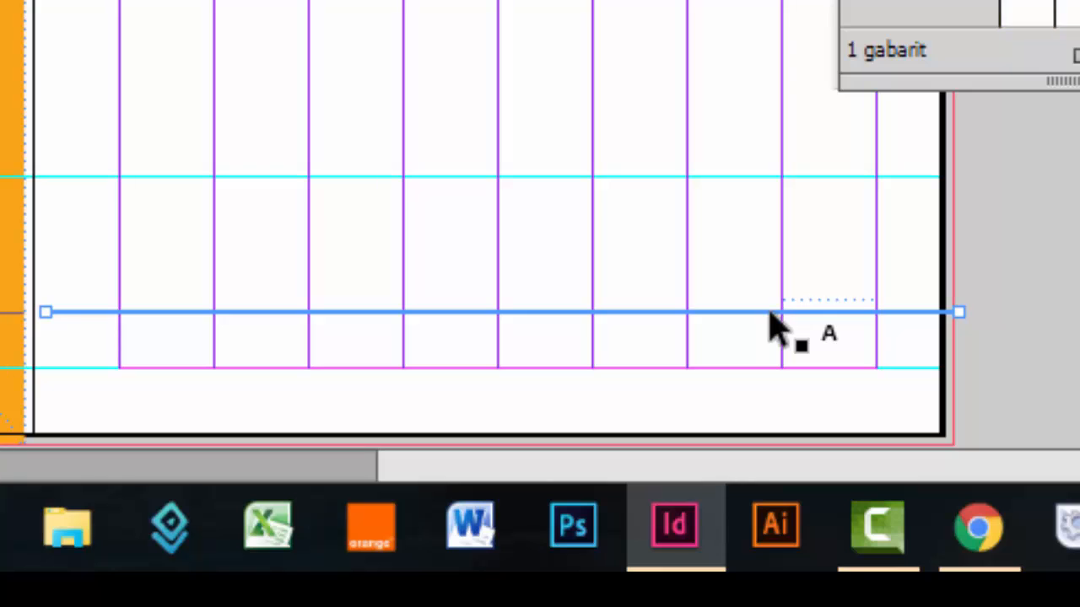
{"action": "key", "text": "Left"}
{"action": "key", "text": "Left"}
{"action": "key", "text": "Left"}
{"action": "key", "text": "Left"}
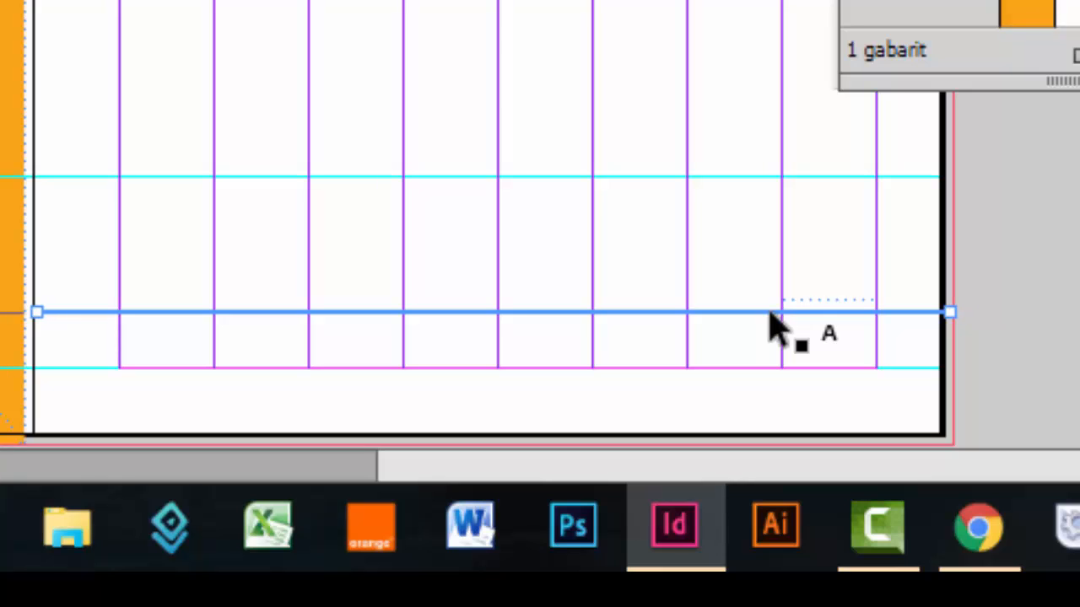
{"action": "key", "text": "Left"}
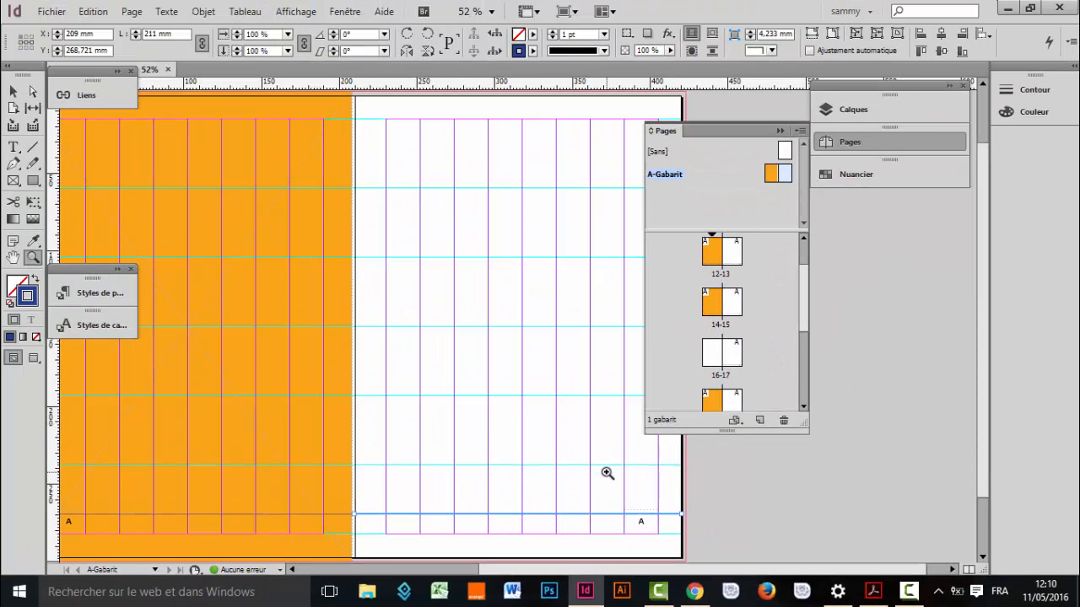
Step: Inspect the right end of the line at the page edge and nudge the line left to X 208.75 mm
{"action": "left_click_drag", "start_coordinate": [606, 473], "coordinate": [707, 531]}
{"action": "left_click", "coordinate": [781, 131]}
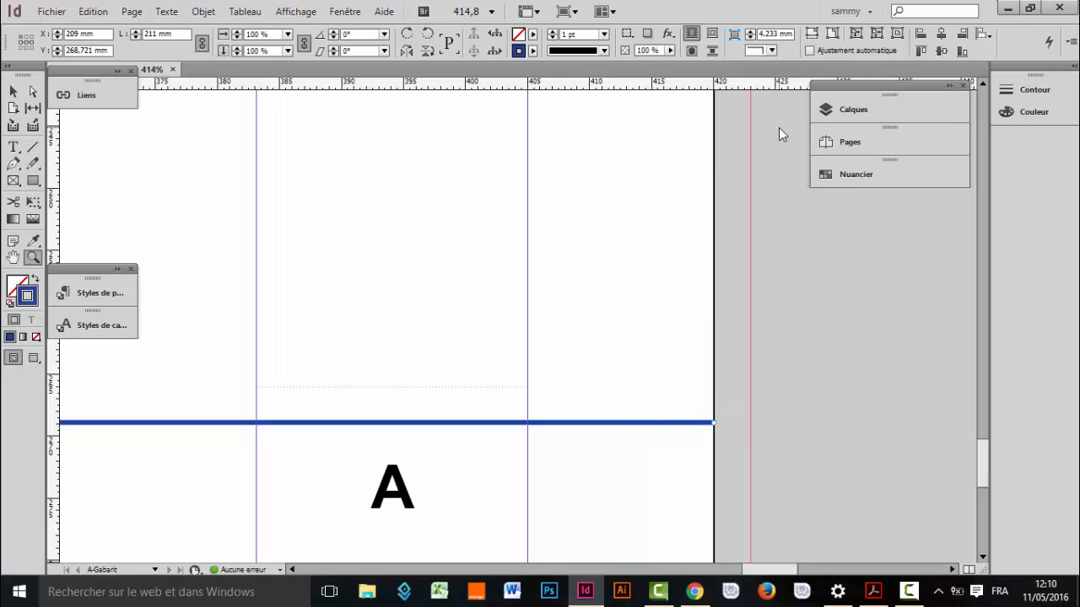
{"action": "left_click", "coordinate": [611, 417]}
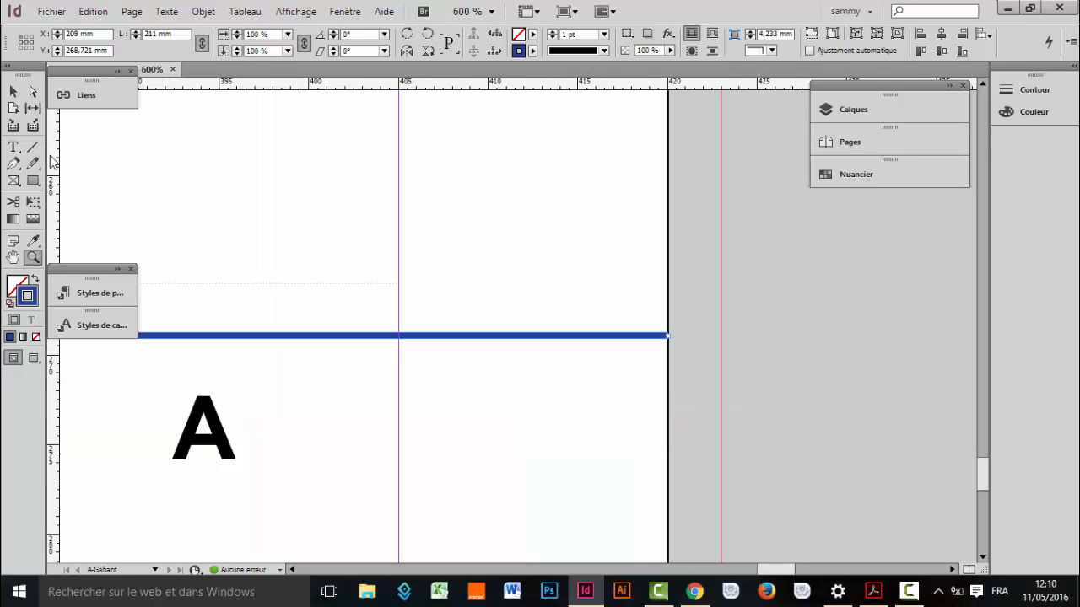
{"action": "left_click", "coordinate": [14, 91]}
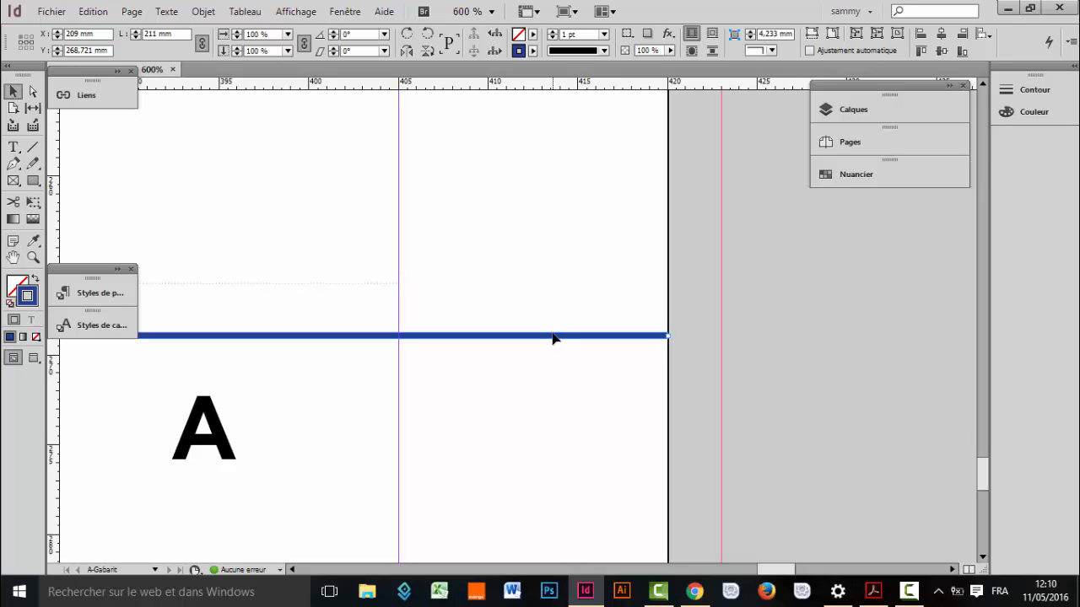
{"action": "key", "text": "Left"}
{"action": "left_click_drag", "start_coordinate": [773, 571], "coordinate": [613, 554]}
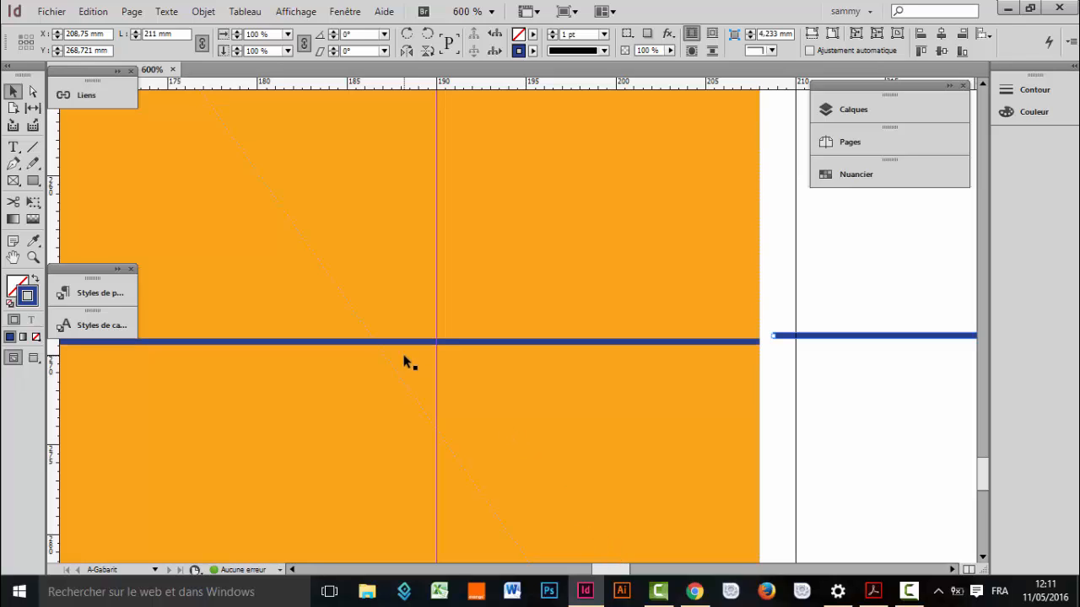
Step: Select the blue lines on both master pages, align them vertically at Y 269.074 mm, and check them across the spread
{"action": "left_click", "coordinate": [624, 344]}
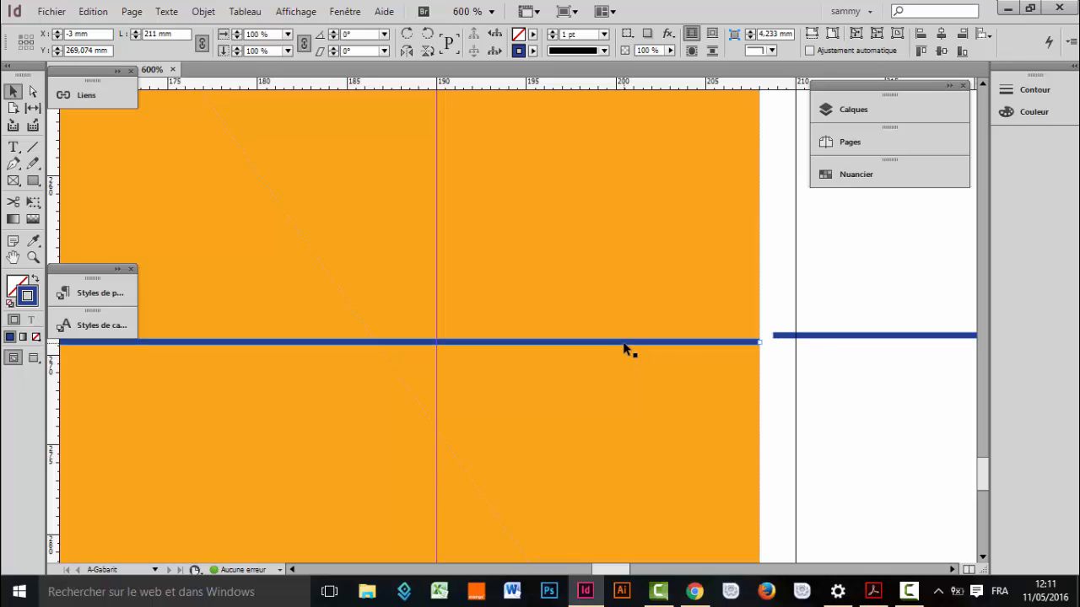
{"action": "left_click", "coordinate": [818, 337], "text": "shift"}
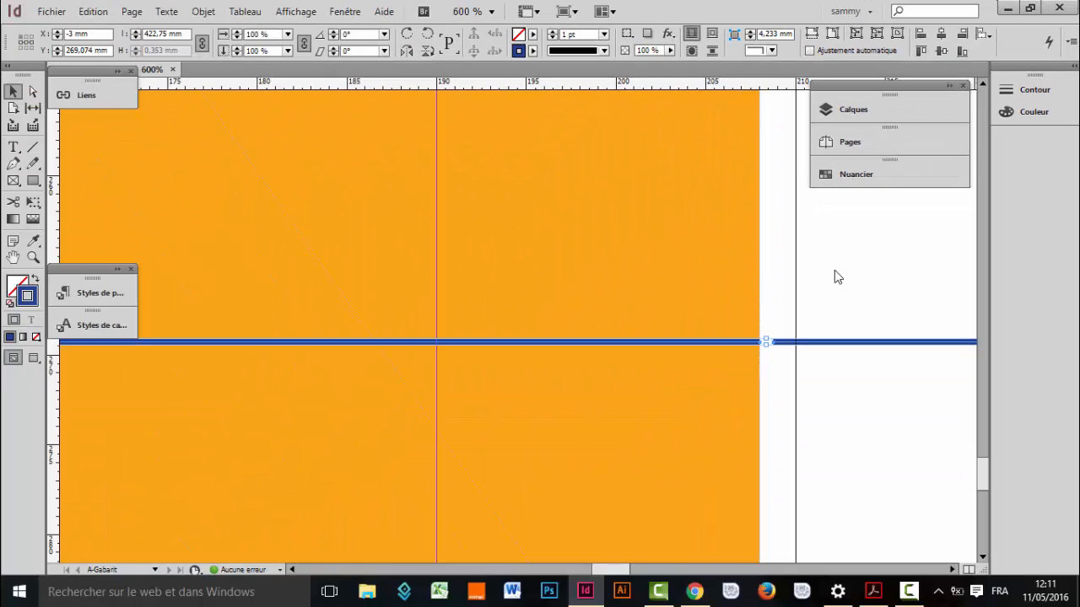
{"action": "left_click", "coordinate": [293, 571]}
{"action": "left_click_drag", "start_coordinate": [292, 570], "coordinate": [292, 570]}
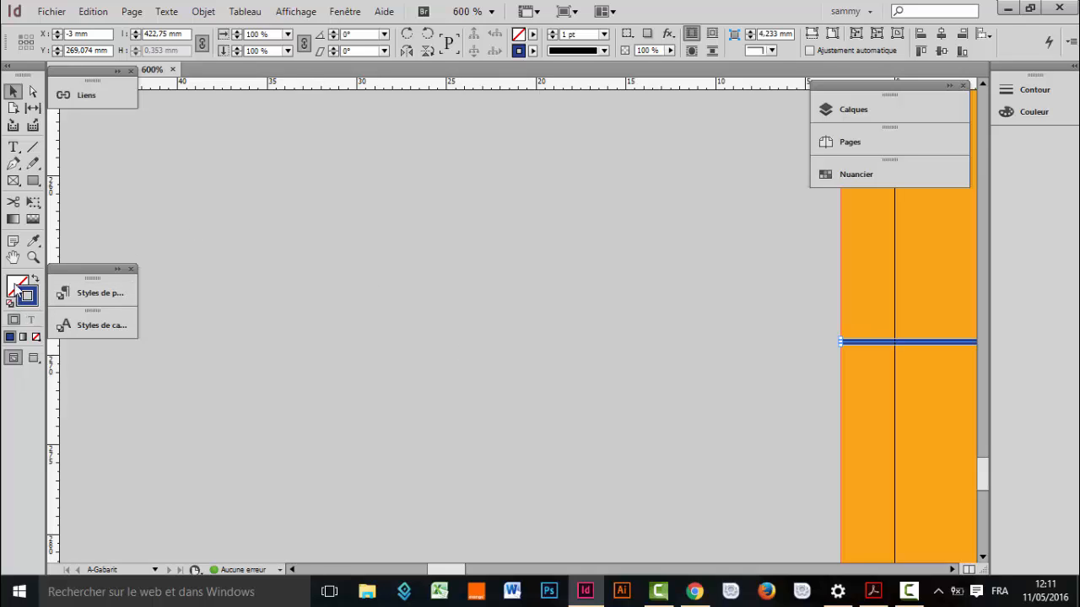
{"action": "double_click", "coordinate": [14, 258]}
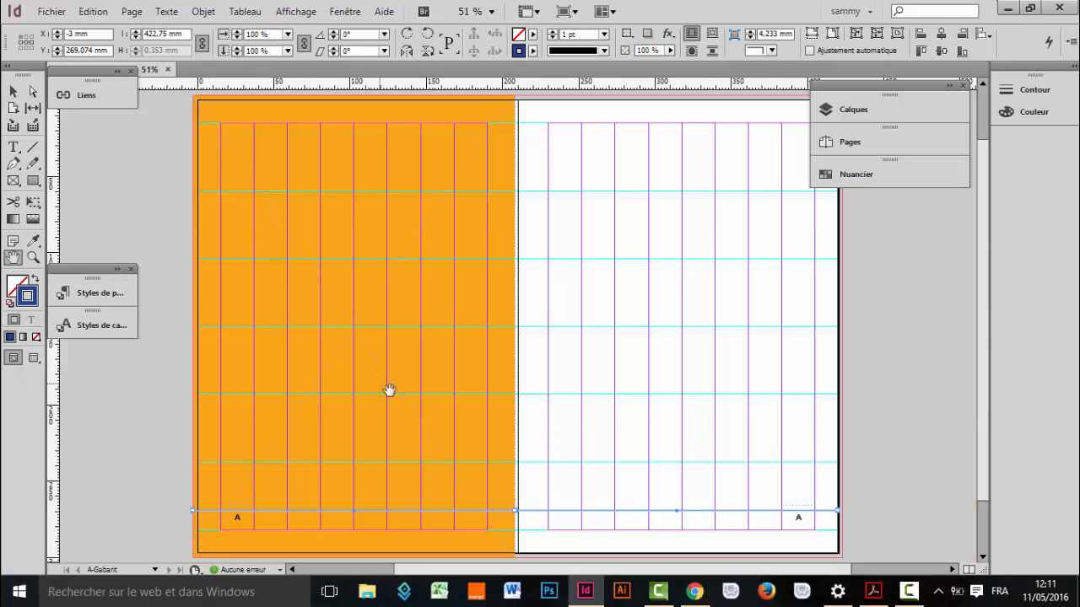
Step: Switch to the exercise PDF in Acrobat, copy the text "Santé Mag N° 00138 Avril 2016" from item 7, and return to InDesign
{"action": "left_click", "coordinate": [874, 594]}
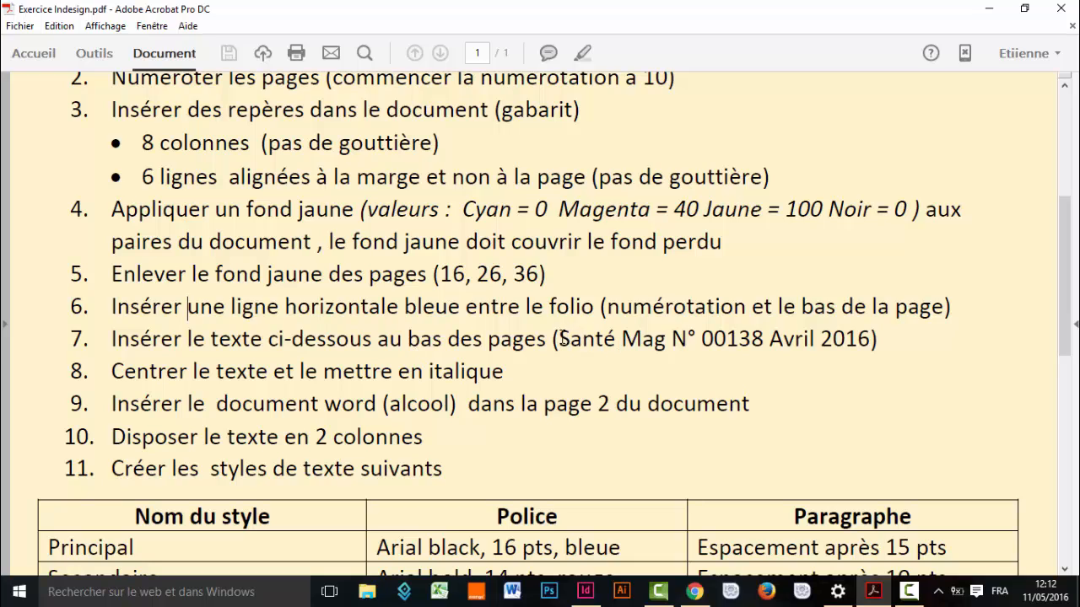
{"action": "left_click_drag", "start_coordinate": [559, 338], "coordinate": [819, 335]}
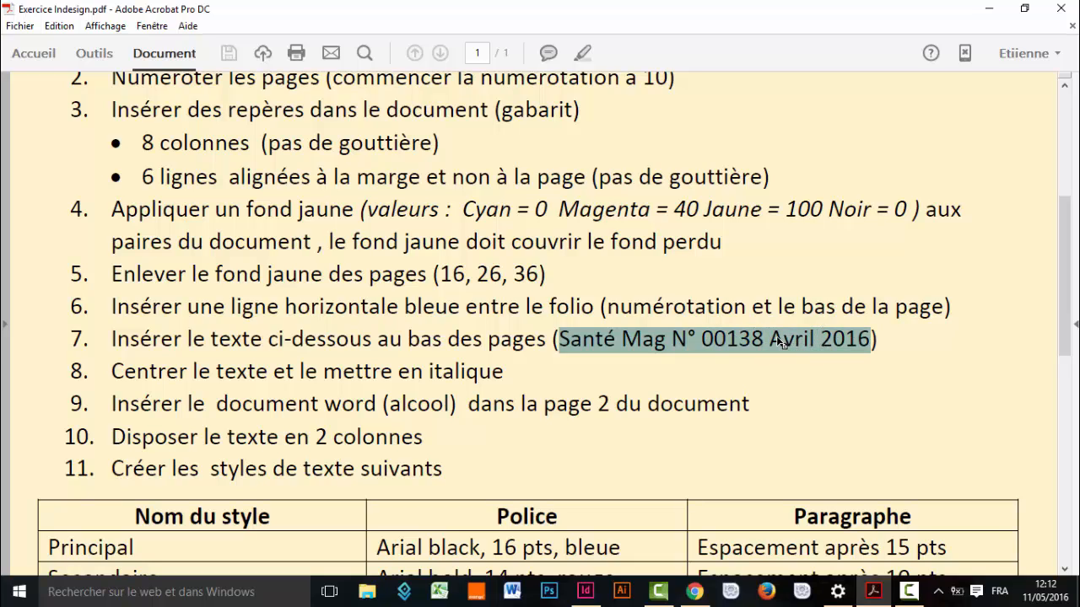
{"action": "right_click", "coordinate": [780, 340]}
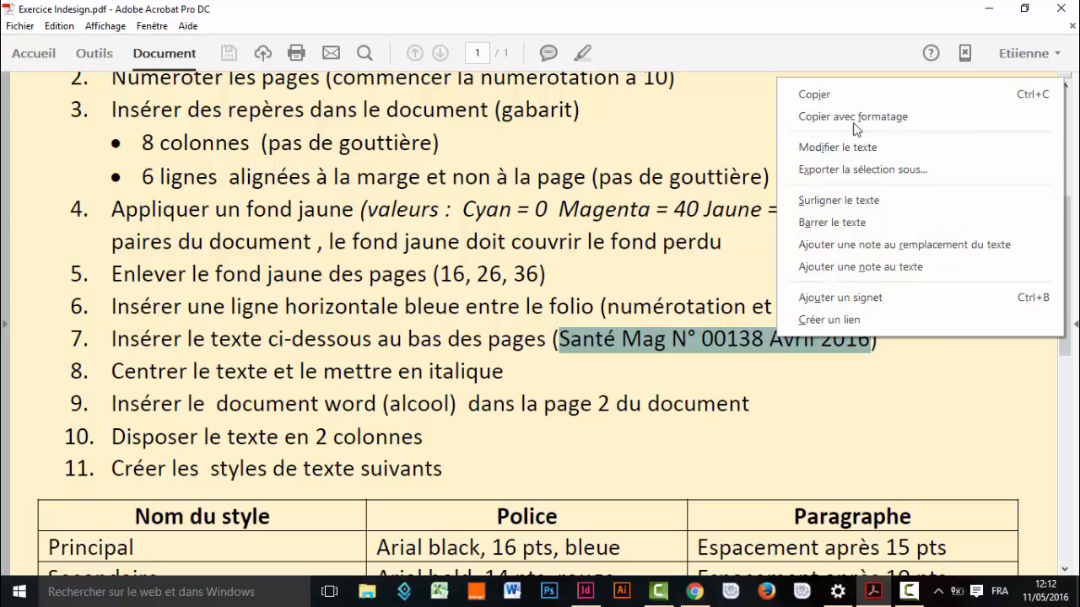
{"action": "left_click", "coordinate": [814, 95]}
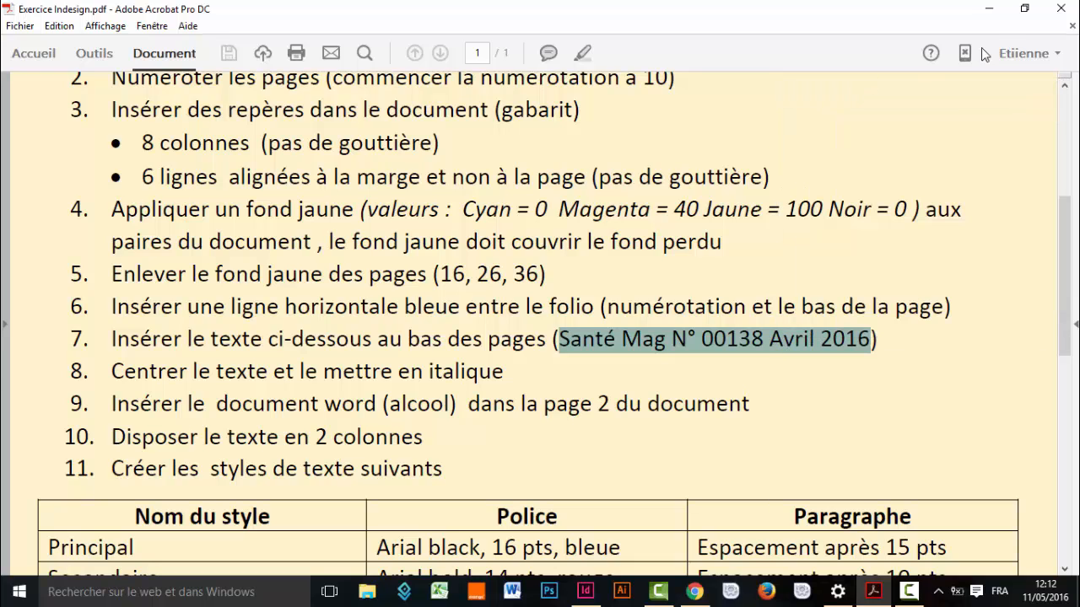
{"action": "left_click", "coordinate": [989, 10]}
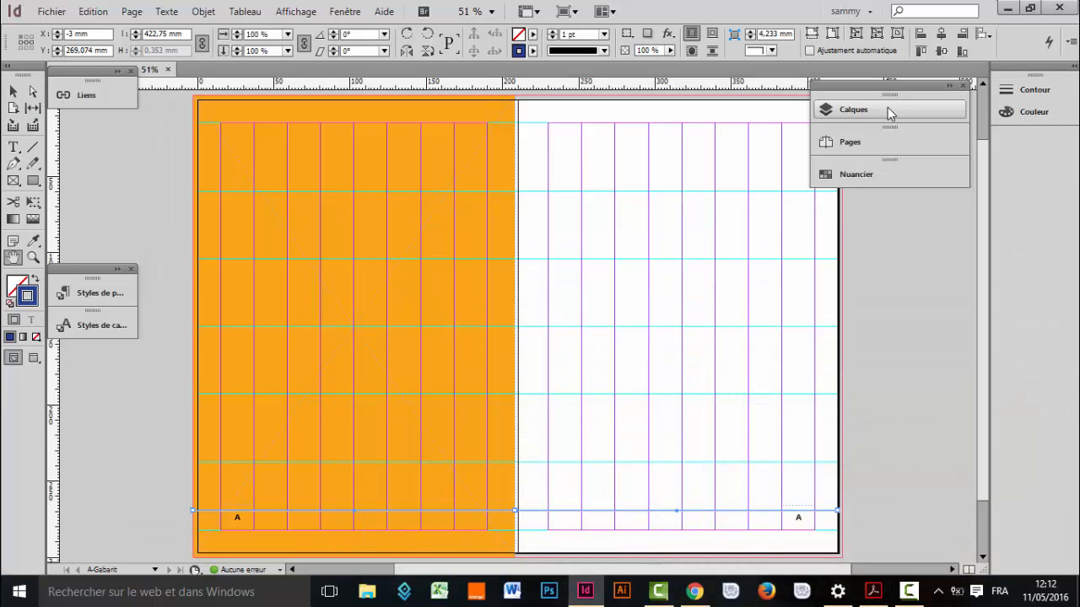
Step: Go to the foot of the left A-Gabarit master page and activate the Type tool
{"action": "left_click", "coordinate": [886, 147]}
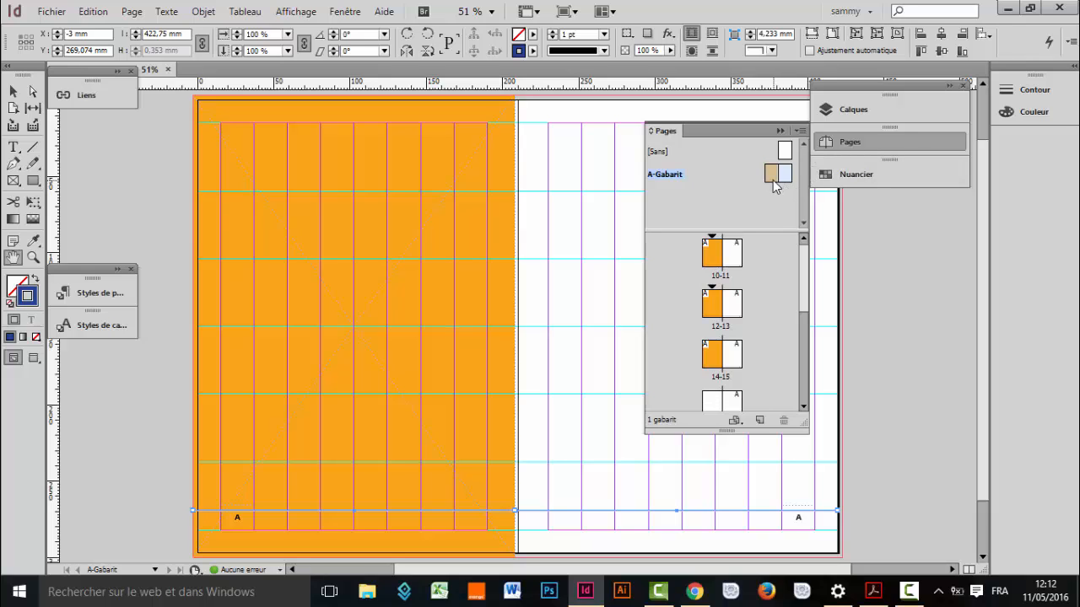
{"action": "double_click", "coordinate": [774, 187]}
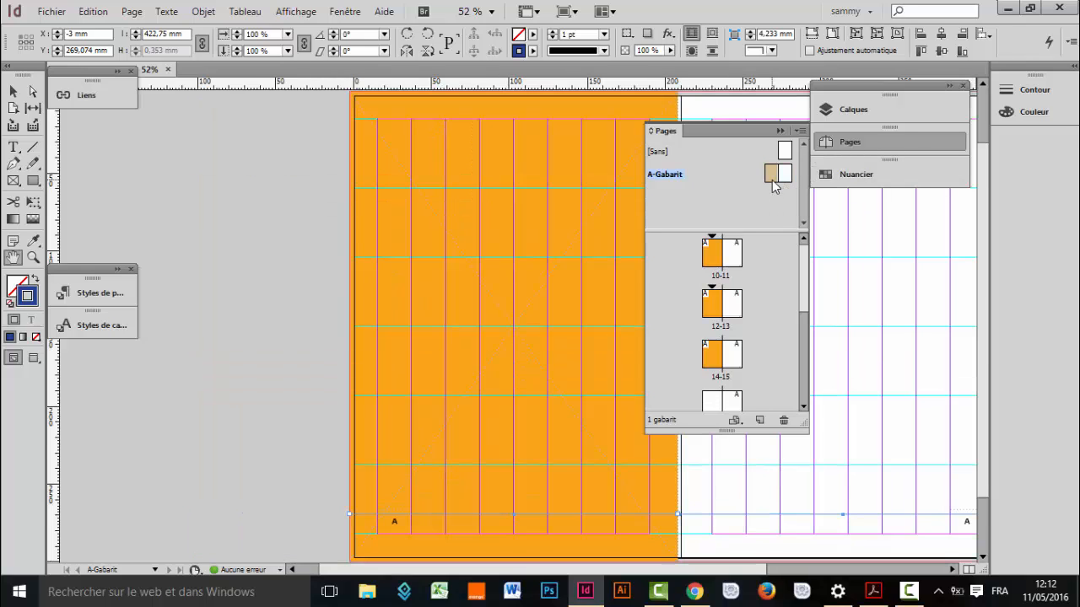
{"action": "left_click", "coordinate": [780, 131]}
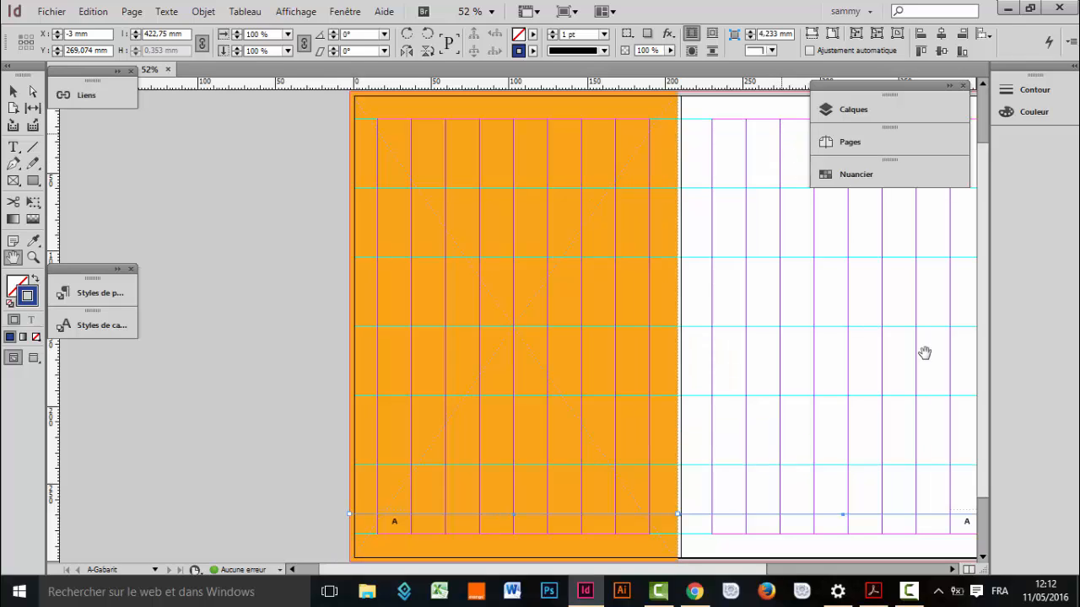
{"action": "left_click", "coordinate": [983, 557]}
{"action": "left_click", "coordinate": [983, 557]}
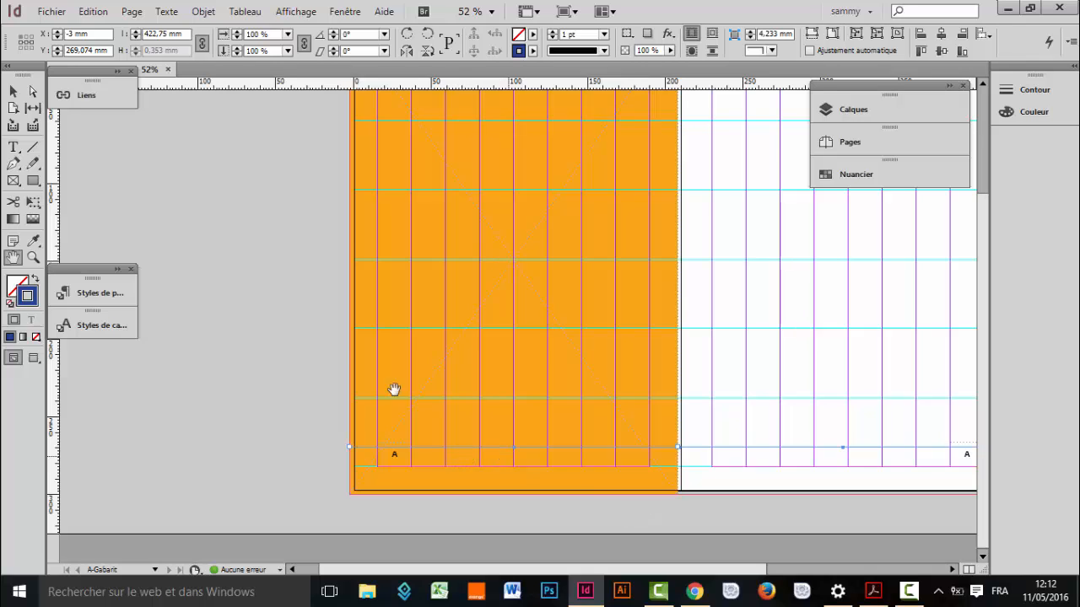
{"action": "left_click", "coordinate": [15, 148]}
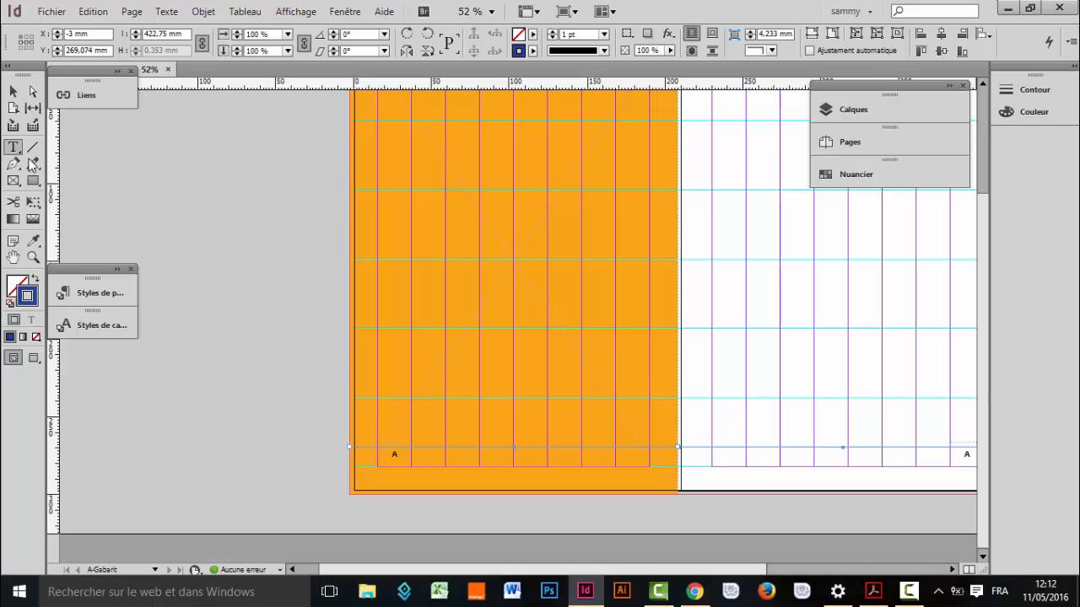
{"action": "scroll", "coordinate": [337, 448], "scroll_direction": "left", "scroll_amount": 2}
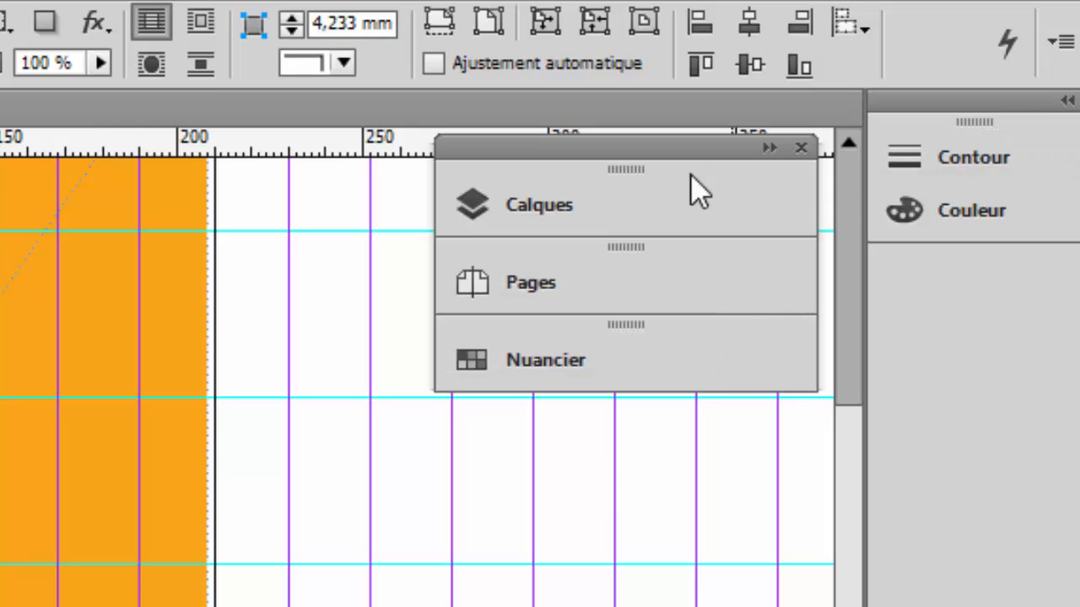
Step: Lock all the existing objects in Calque 1: both lines, both text frames and the rectangle
{"action": "left_click", "coordinate": [600, 200]}
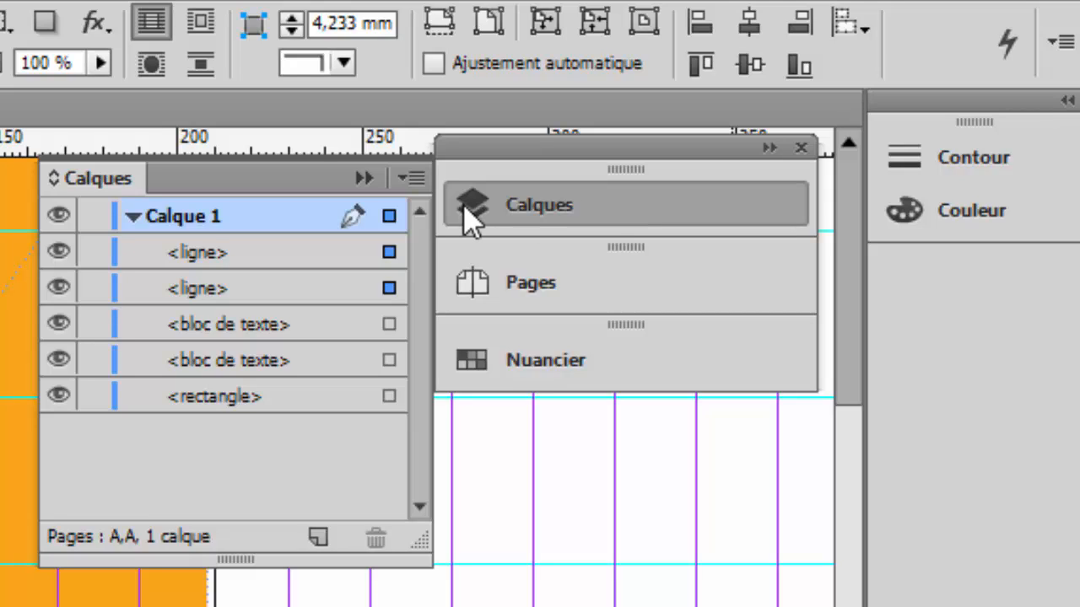
{"action": "left_click", "coordinate": [134, 215]}
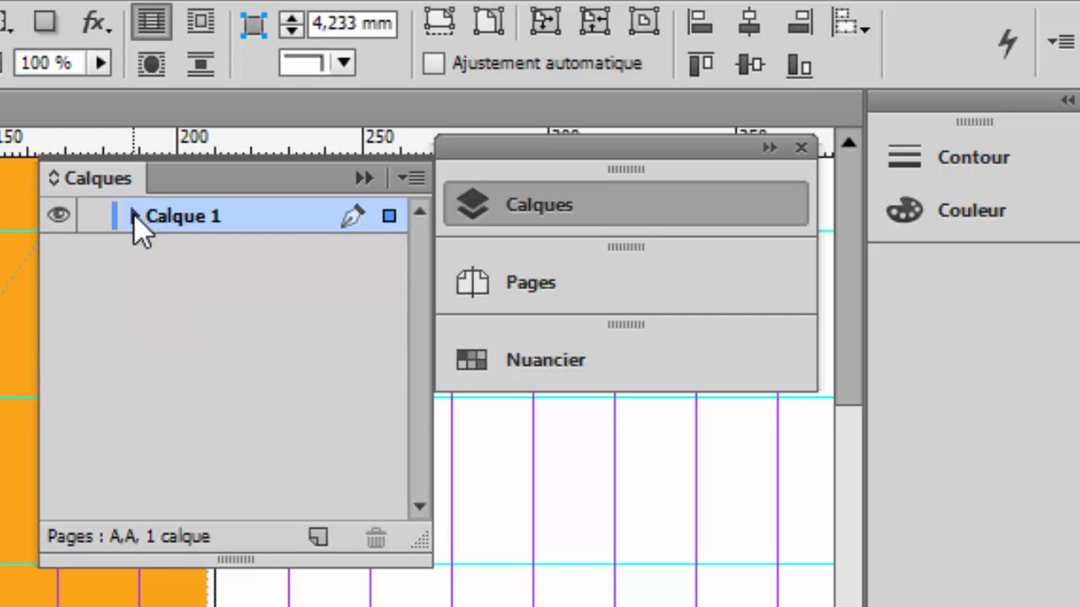
{"action": "left_click", "coordinate": [133, 216]}
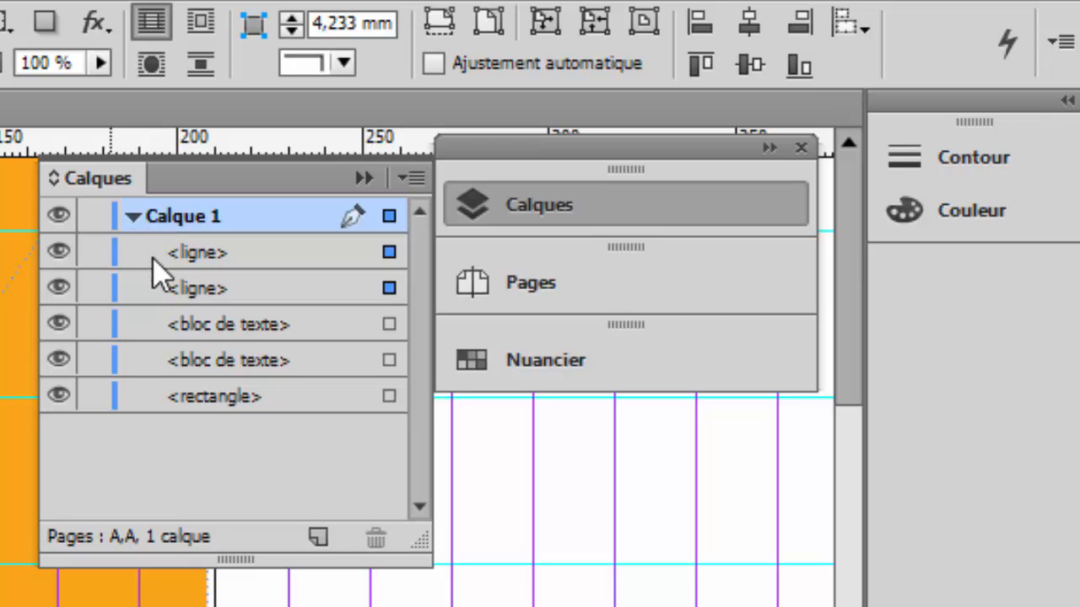
{"action": "left_click", "coordinate": [93, 253]}
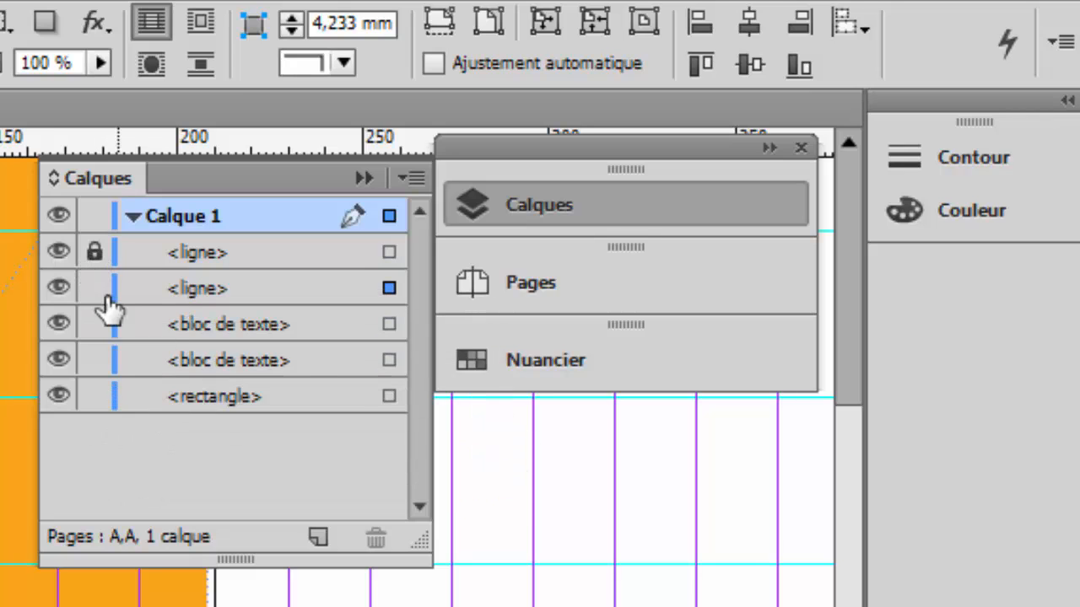
{"action": "left_click", "coordinate": [93, 288]}
{"action": "left_click", "coordinate": [93, 325]}
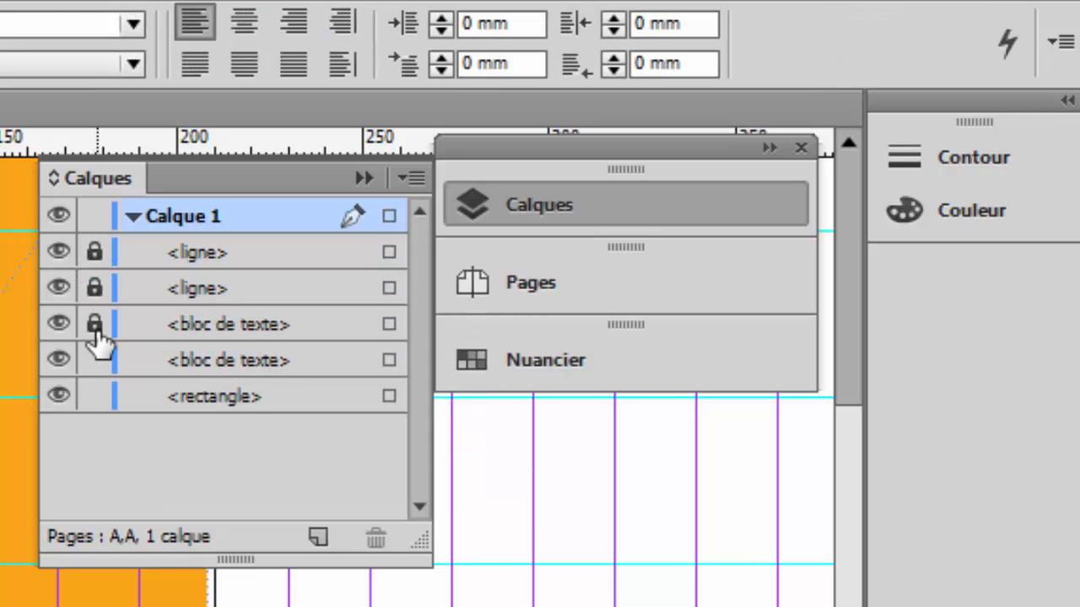
{"action": "left_click", "coordinate": [95, 360]}
{"action": "left_click", "coordinate": [96, 403]}
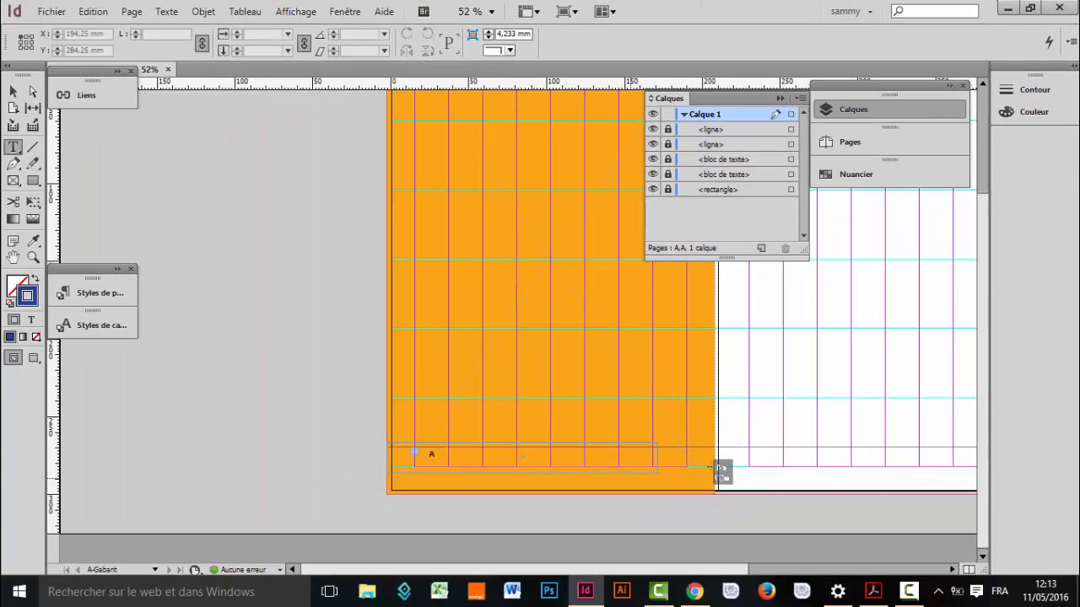
Step: Draw a text frame about 211 by 15.75 mm across the foot of the left master page, at about X -3 mm, Y 266.25 mm
{"action": "left_click_drag", "start_coordinate": [717, 471], "coordinate": [715, 471]}
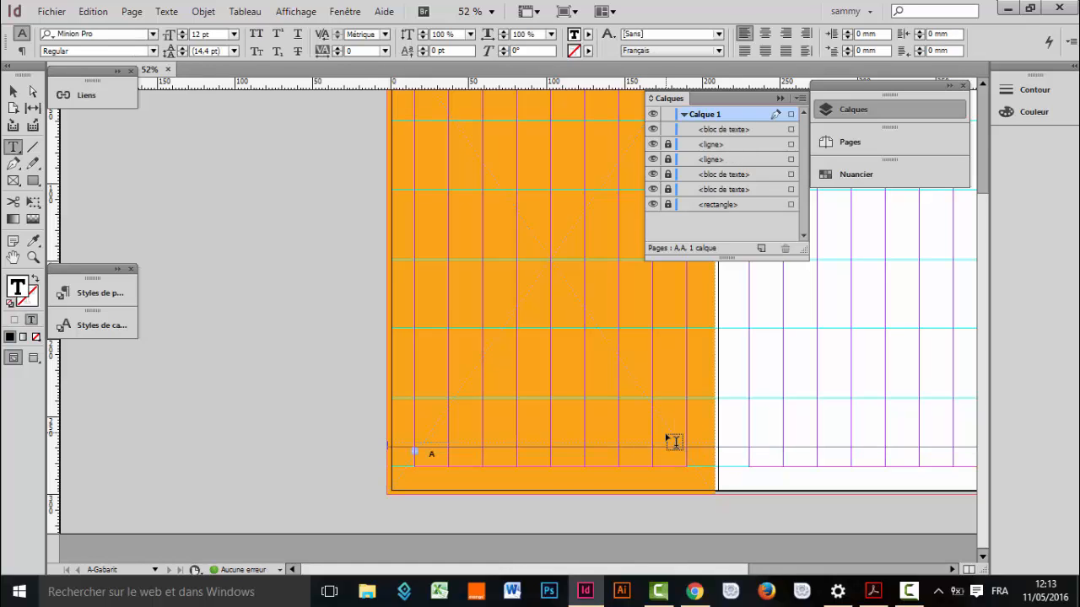
{"action": "left_click", "coordinate": [33, 257]}
{"action": "left_click_drag", "start_coordinate": [376, 437], "coordinate": [729, 491]}
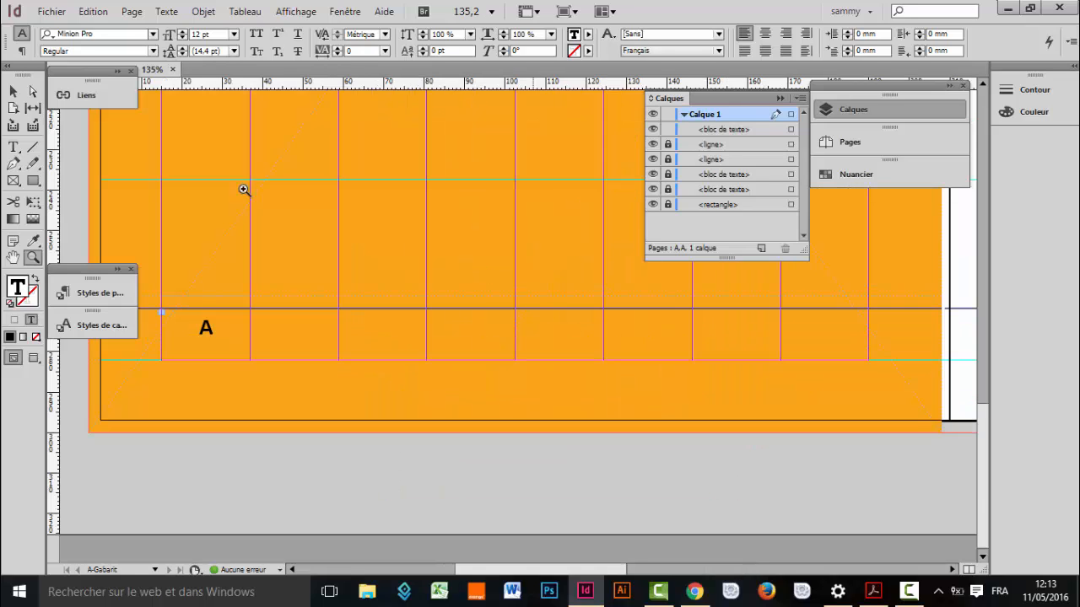
{"action": "left_click", "coordinate": [15, 92]}
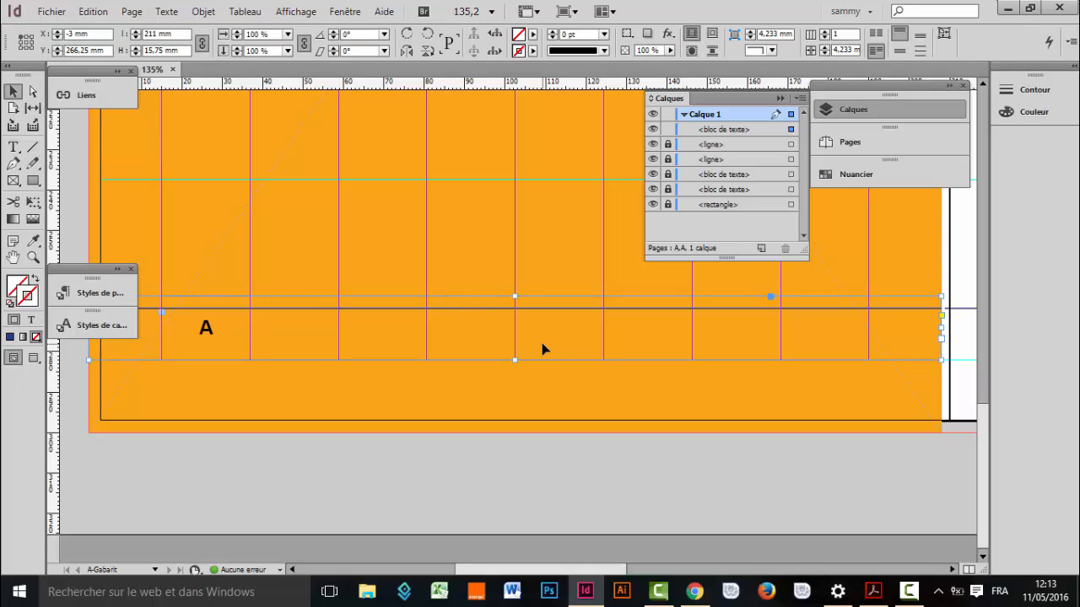
Step: Centre the text in the new frame, test it with the sample "hhh", and delete the sample
{"action": "key", "text": "t"}
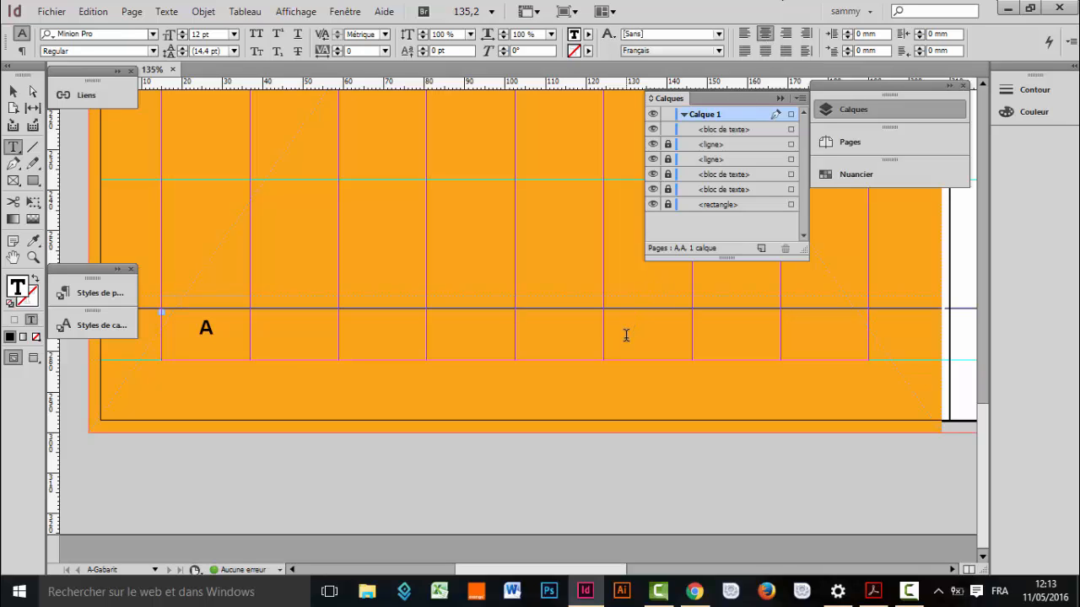
{"action": "type", "text": "hhh"}
{"action": "key", "text": "BackSpace"}
{"action": "key", "text": "BackSpace"}
{"action": "key", "text": "BackSpace"}
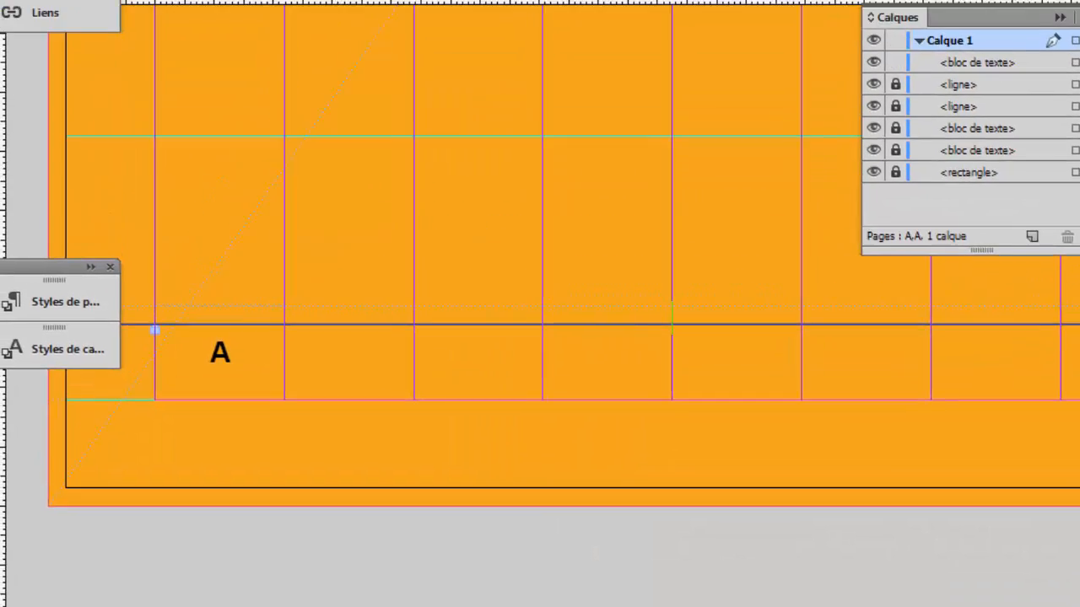
Step: Start defining a new text variable for the footer frame and name it "mag"
{"action": "left_click", "coordinate": [191, 64]}
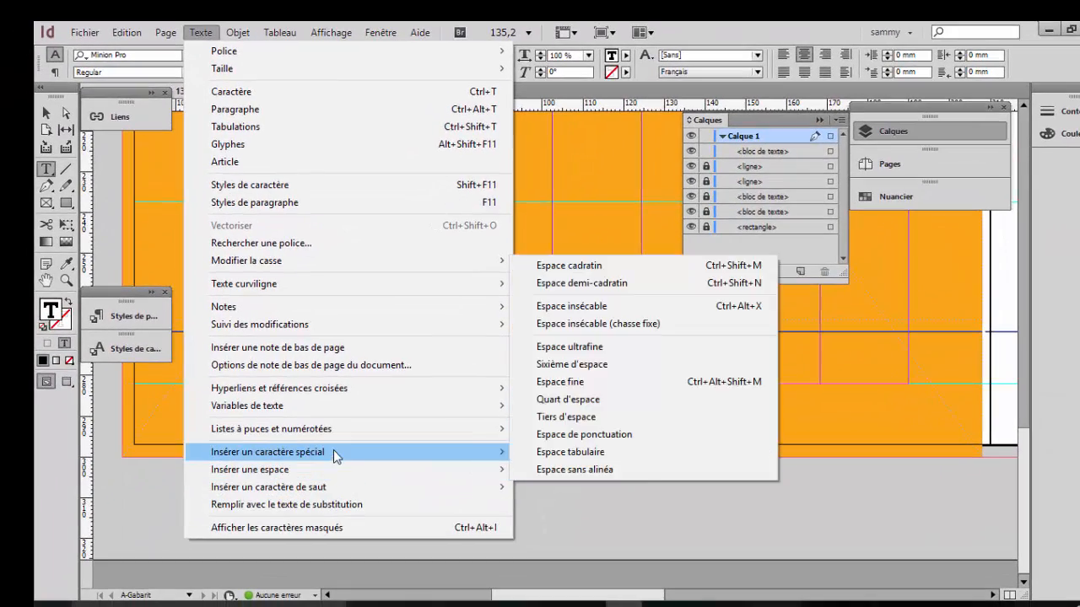
{"action": "mouse_move", "coordinate": [314, 413]}
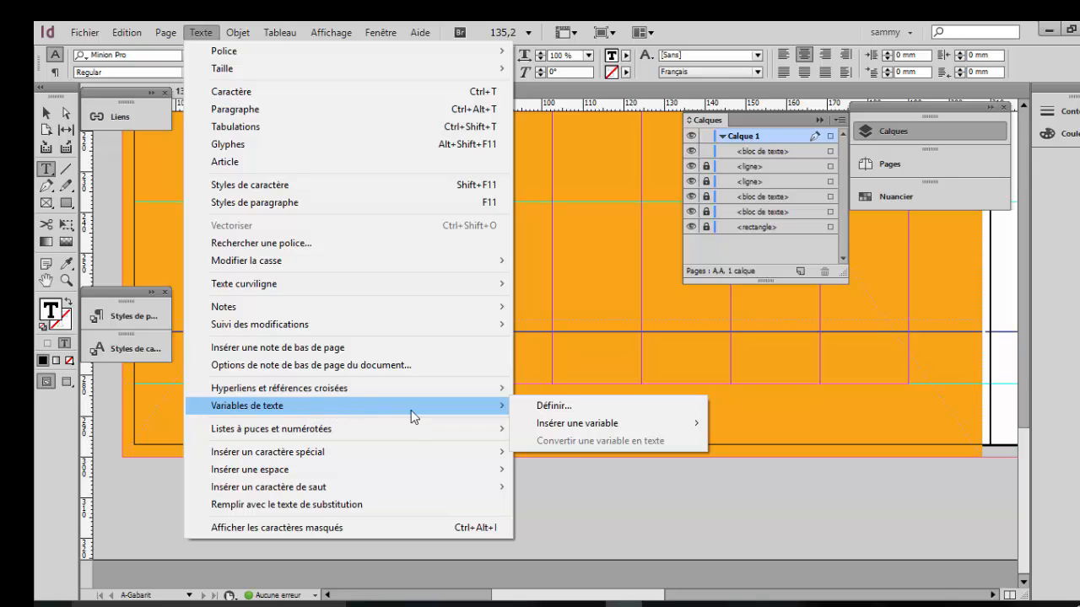
{"action": "left_click", "coordinate": [581, 407]}
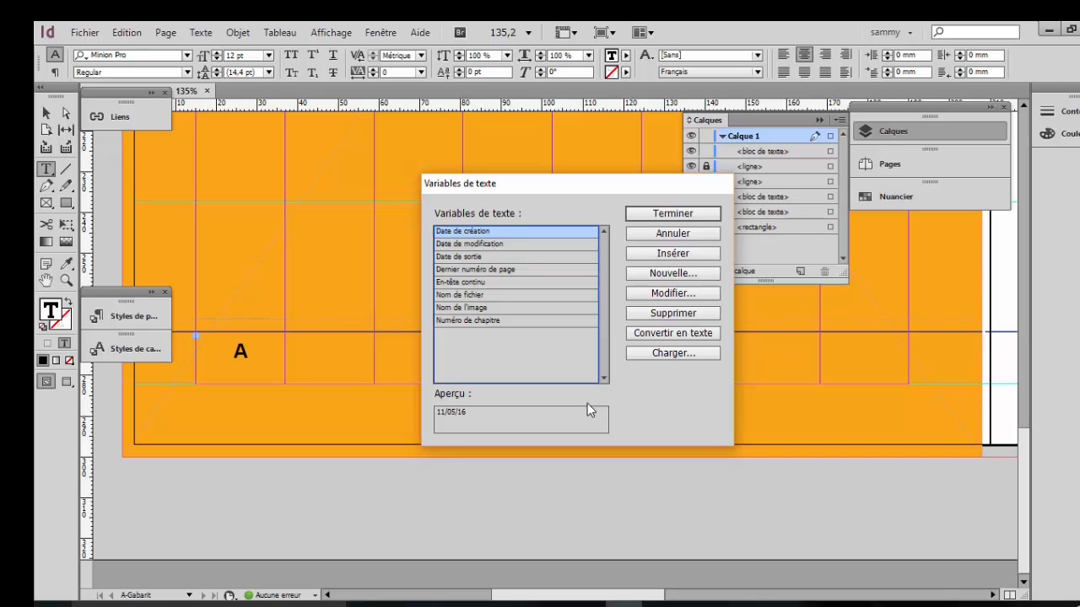
{"action": "left_click", "coordinate": [684, 276]}
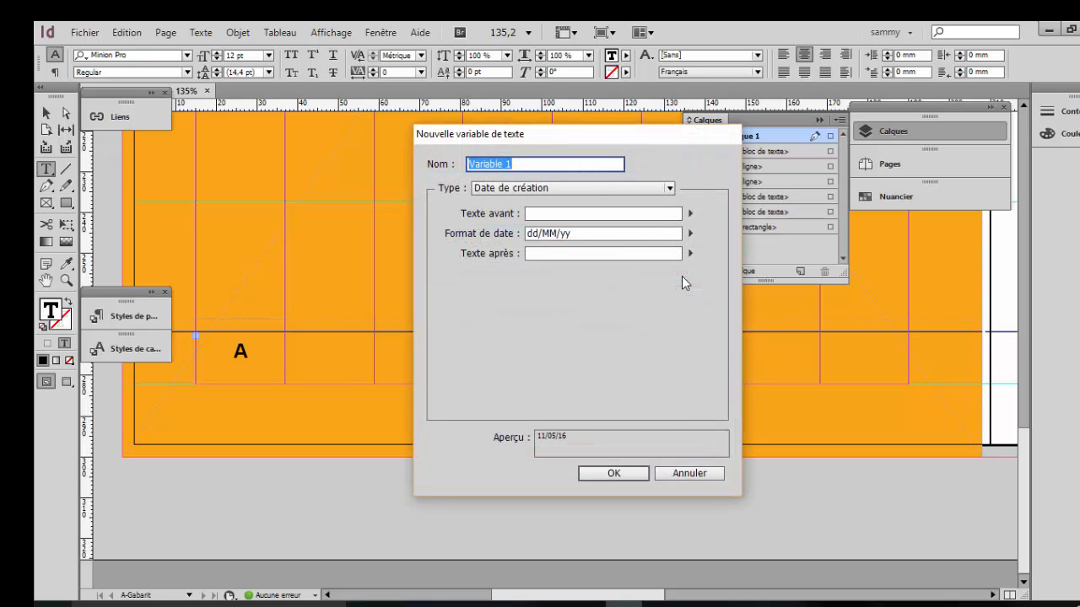
{"action": "type", "text": "mag"}
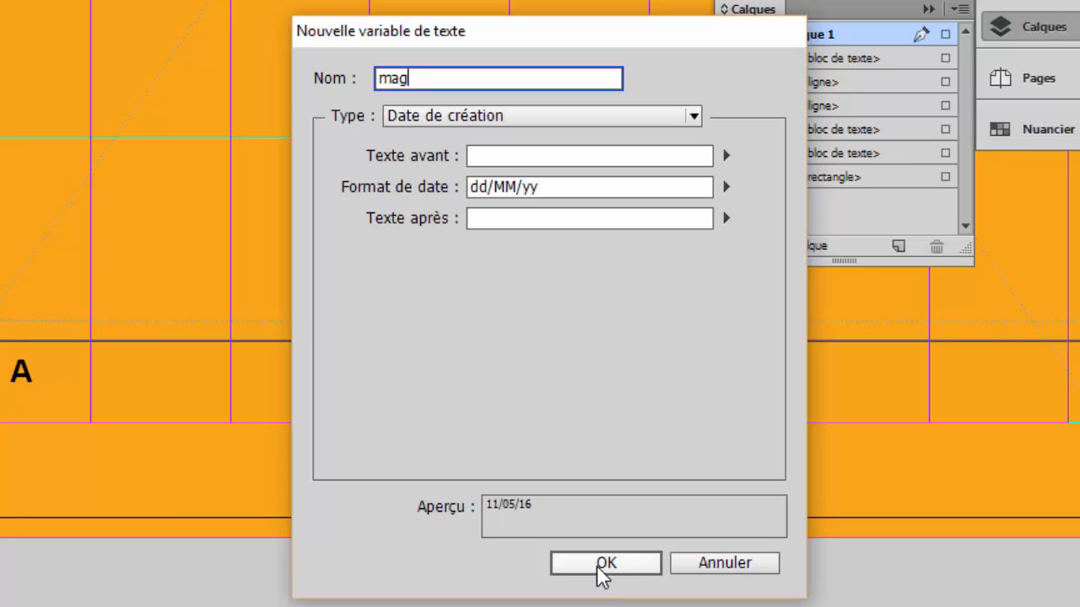
Step: Set the variable's type to Texte personnalisé and its text to "Santé Mag N° 00138 Avril 2016"
{"action": "left_click", "coordinate": [692, 117]}
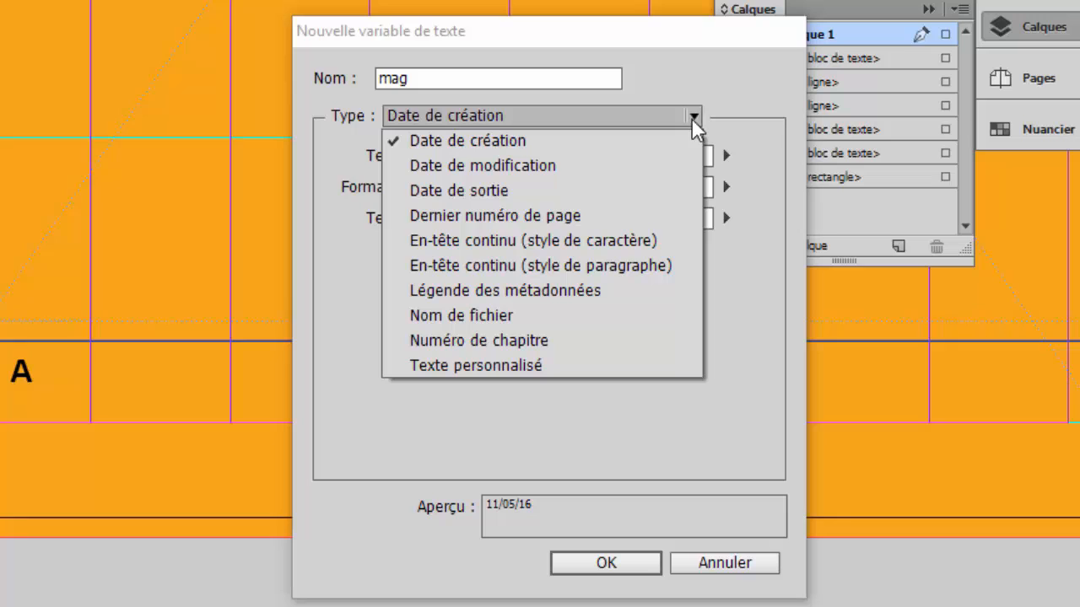
{"action": "left_click", "coordinate": [597, 368]}
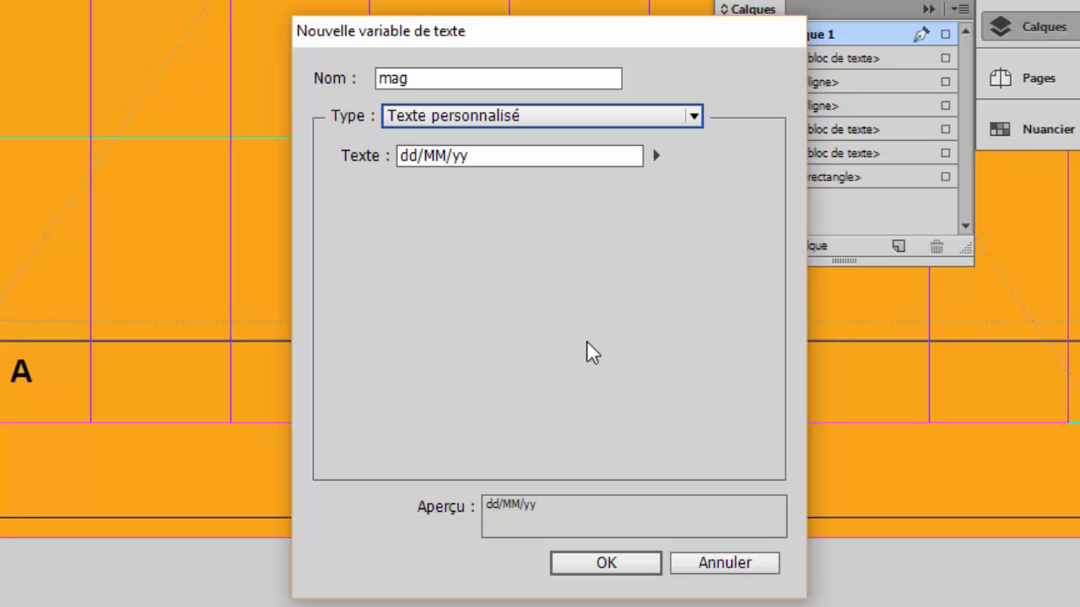
{"action": "key", "text": "Tab"}
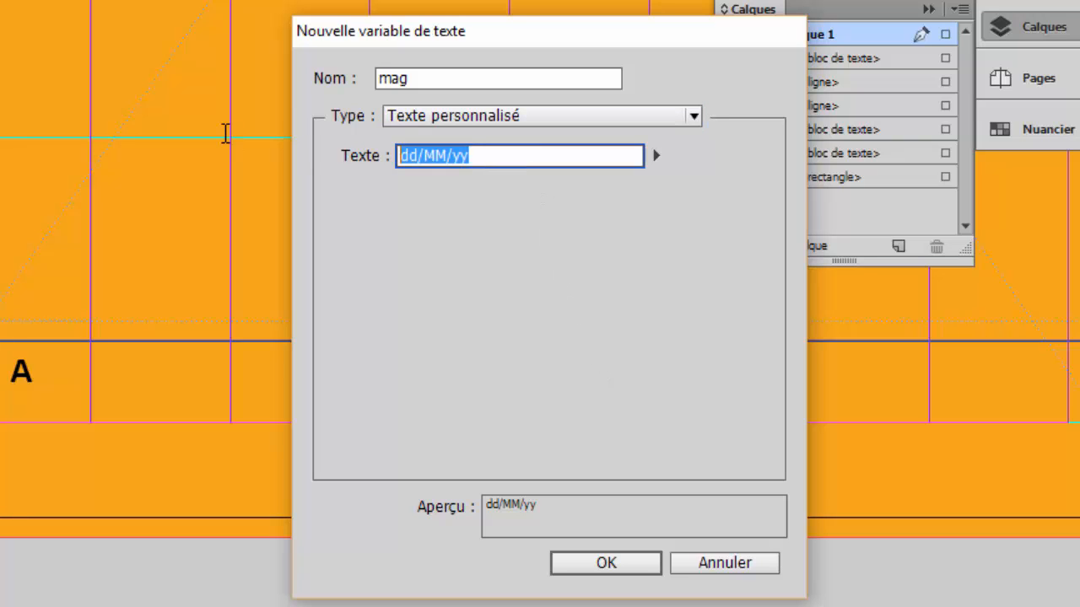
{"action": "type", "text": "Santé Mag N° 00138 Avril 2016"}
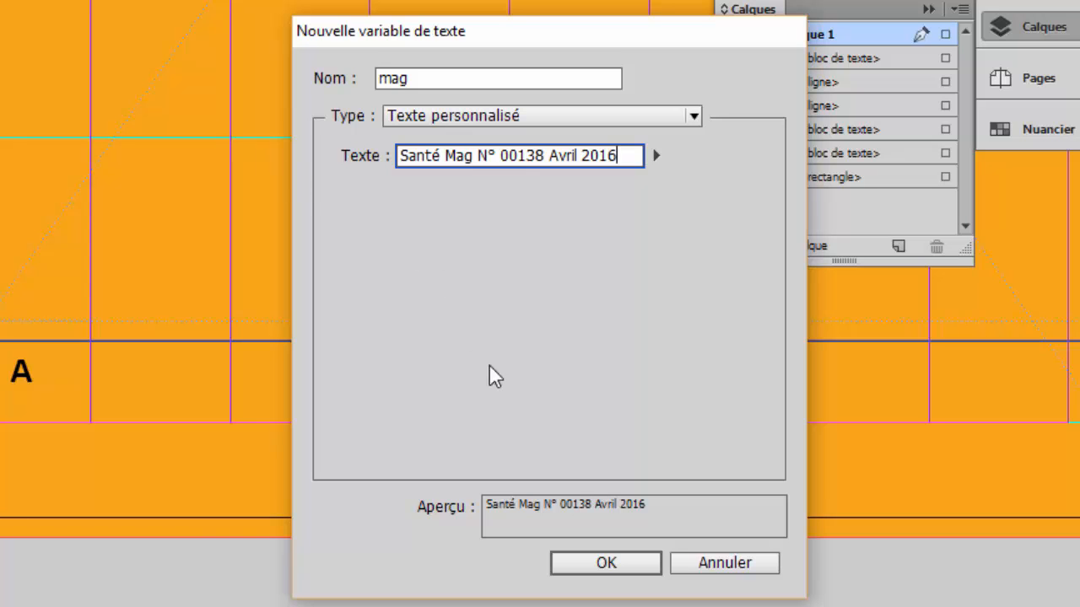
Step: Save the "mag" variable, insert it into the footer frame, and finish editing the text
{"action": "left_click", "coordinate": [601, 565]}
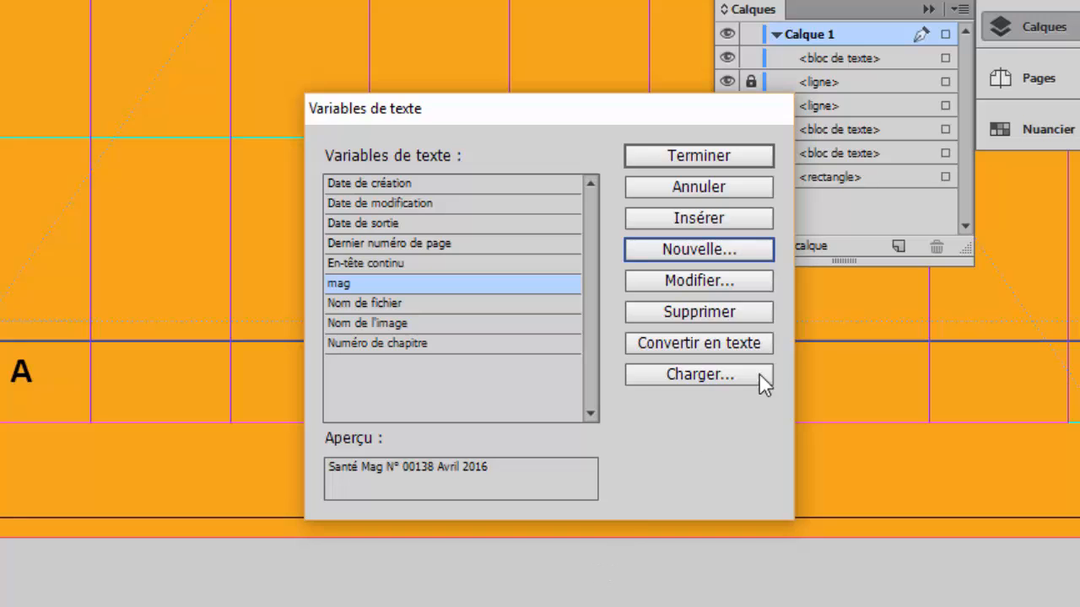
{"action": "left_click", "coordinate": [735, 218]}
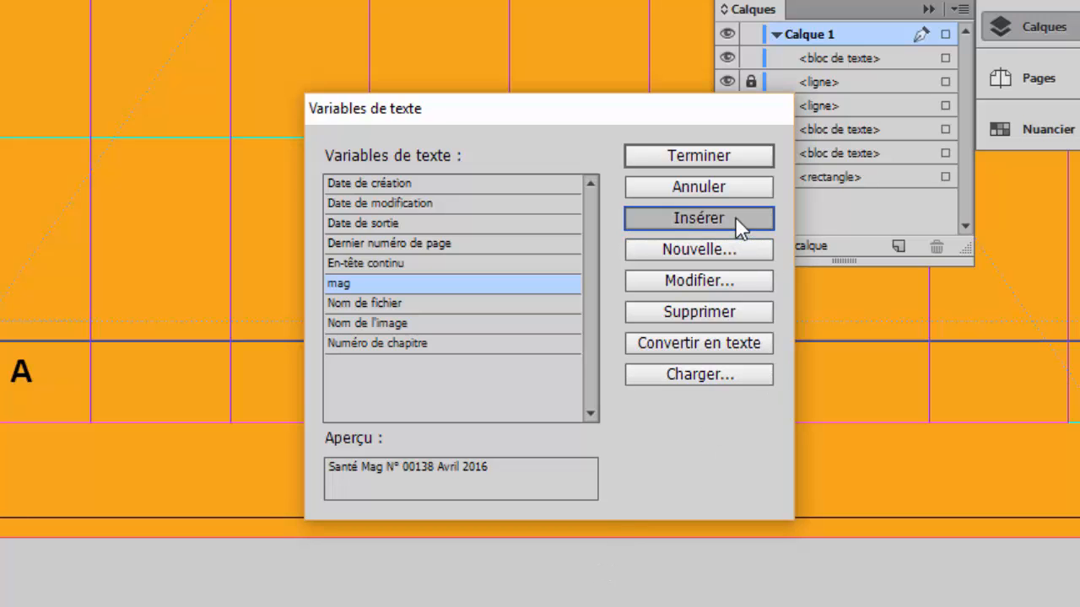
{"action": "left_click", "coordinate": [726, 159]}
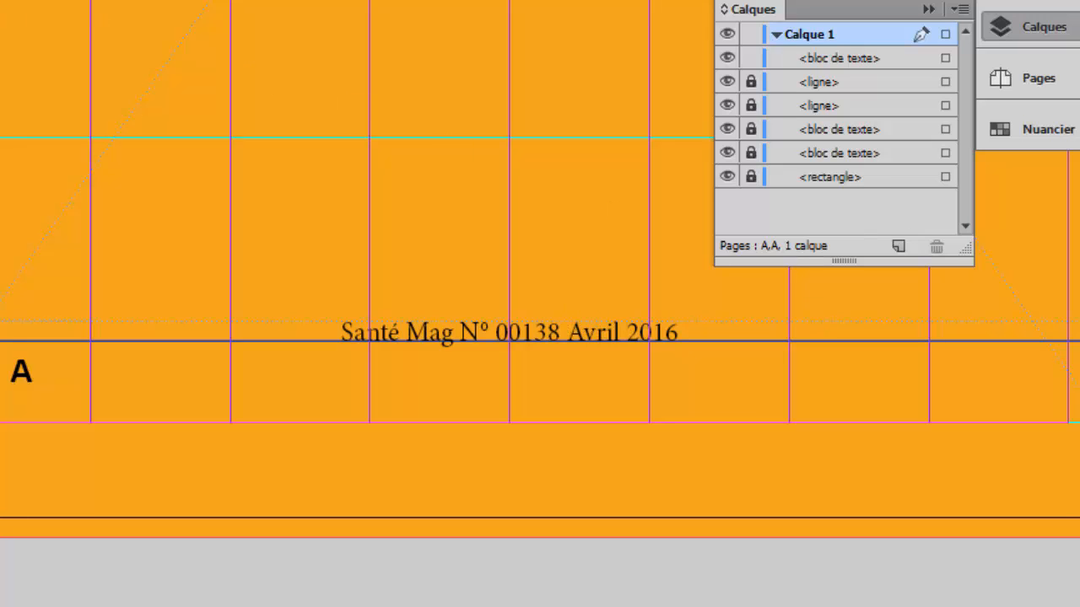
{"action": "key", "text": "Escape"}
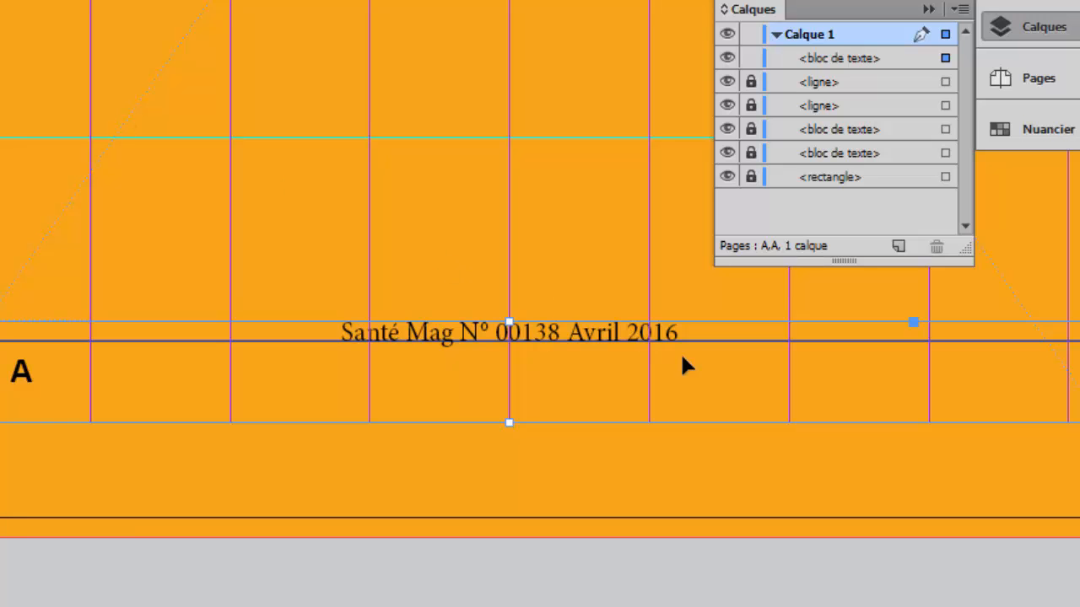
Step: Shorten the footer frame to about the height of its text and lower it beneath the blue line, level with the folio
{"action": "left_click_drag", "start_coordinate": [541, 417], "coordinate": [518, 424]}
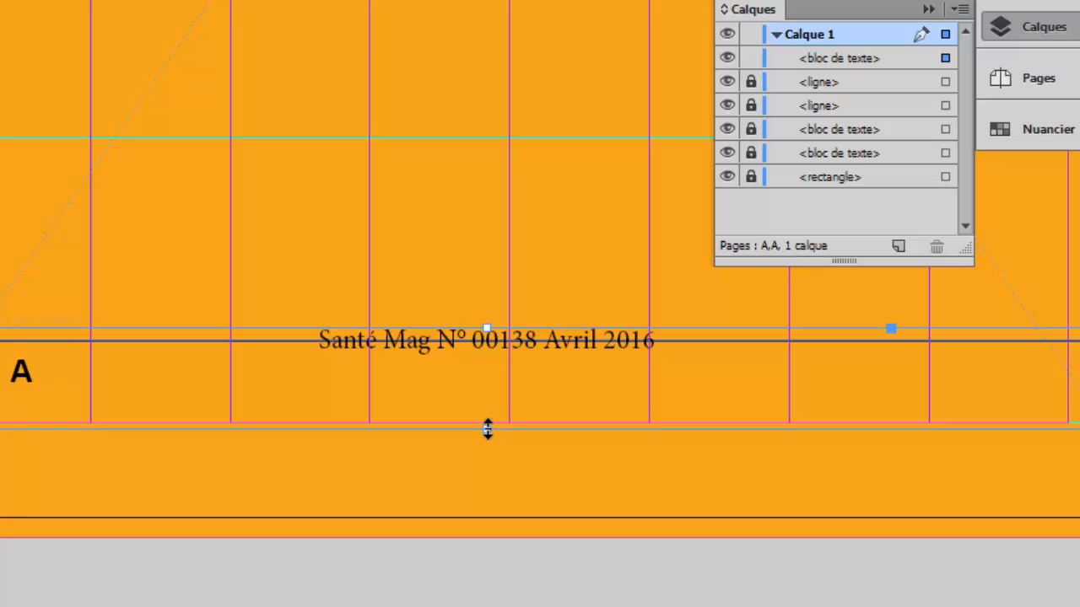
{"action": "left_click_drag", "start_coordinate": [488, 429], "coordinate": [484, 366]}
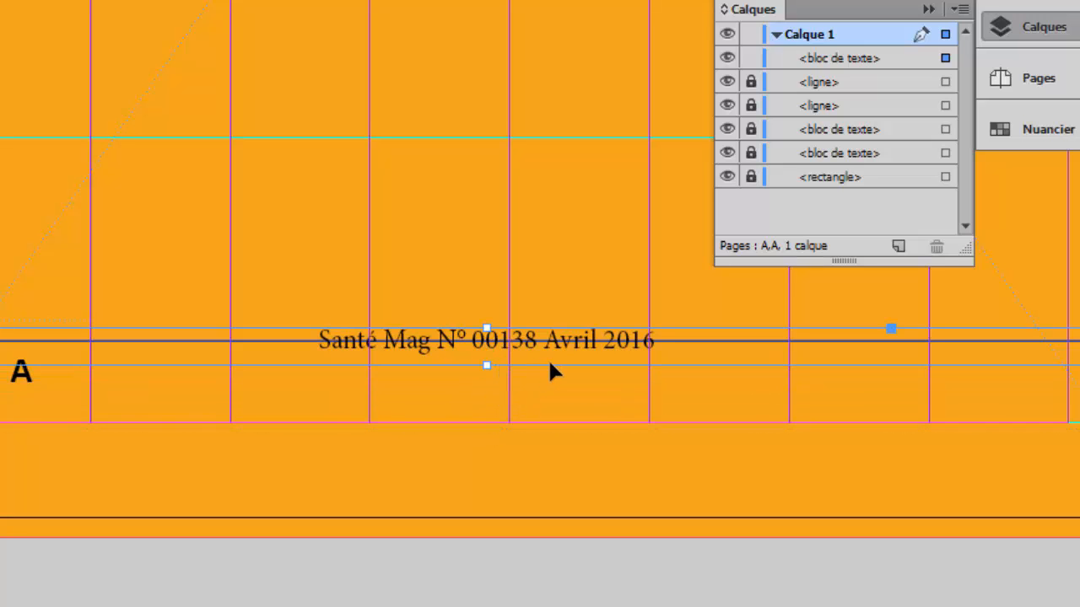
{"action": "key", "text": "Down"}
{"action": "key", "text": "Down"}
{"action": "key", "text": "Down"}
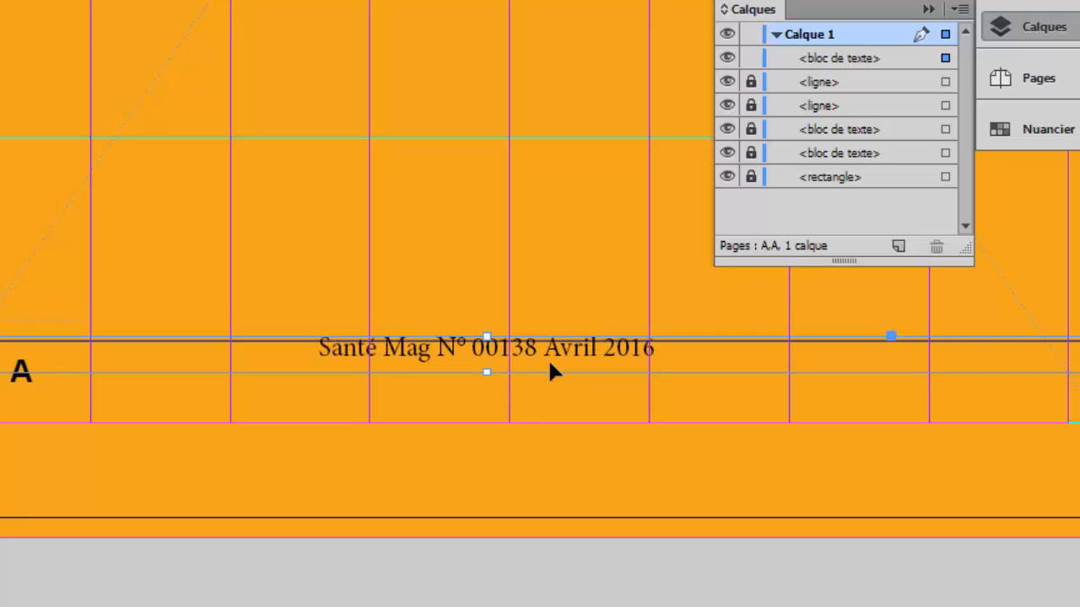
{"action": "key", "text": "Down"}
{"action": "key", "text": "Down"}
{"action": "key", "text": "Down"}
{"action": "key", "text": "Down"}
{"action": "key", "text": "Down"}
{"action": "key", "text": "Down"}
{"action": "key", "text": "Down"}
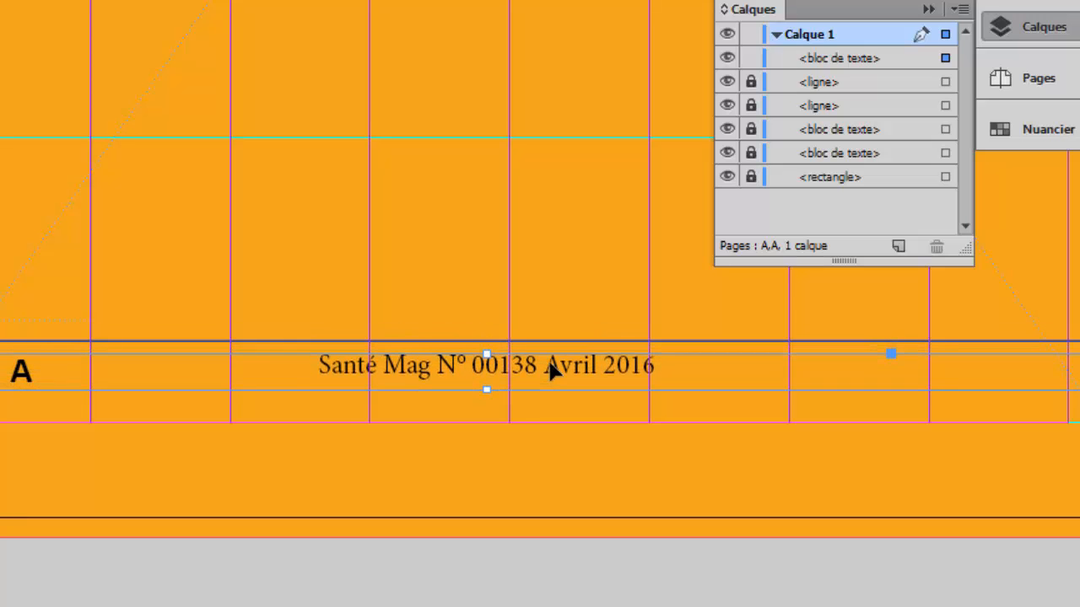
{"action": "key", "text": "Down"}
{"action": "key", "text": "Down"}
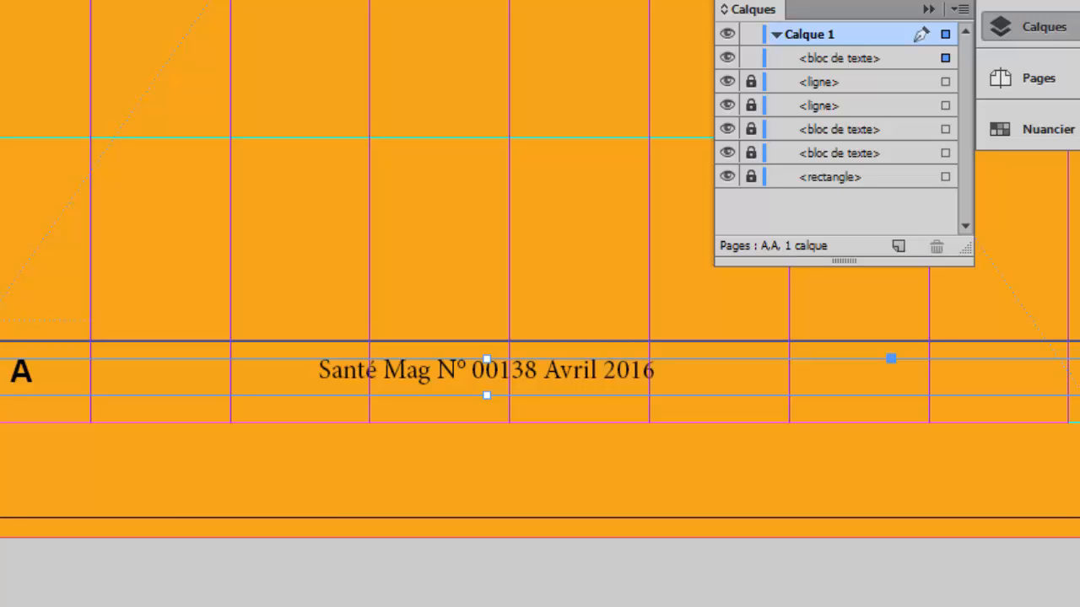
Step: Adjust the footer frame to 211 by 6.3 mm at X -3 mm, Y 272 mm, so it spans the left page
{"action": "left_click_drag", "start_coordinate": [487, 395], "coordinate": [487, 398]}
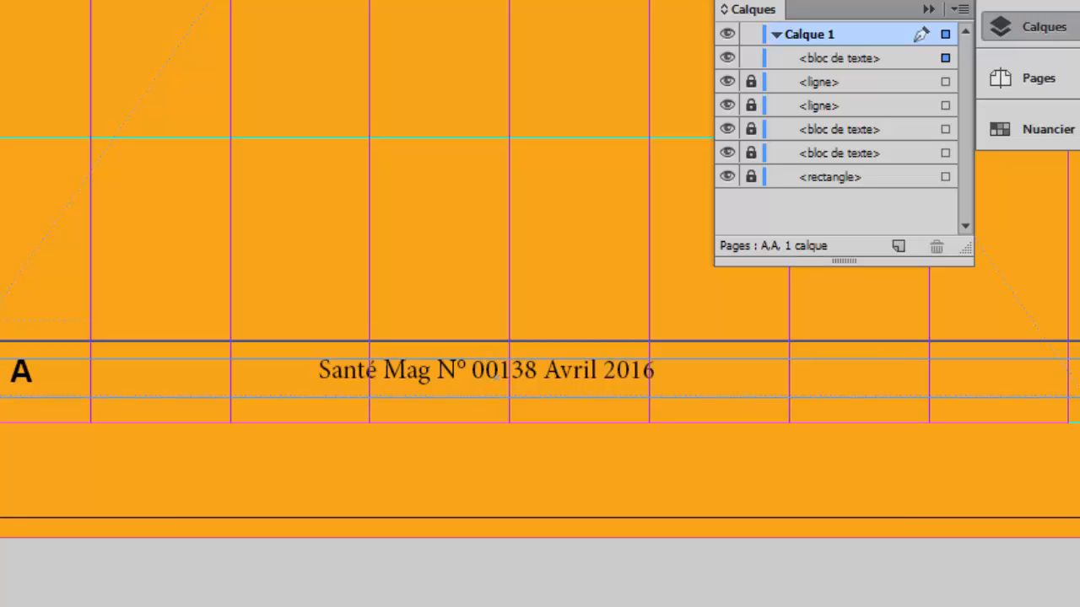
{"action": "left_click_drag", "start_coordinate": [1079, 395], "coordinate": [1079, 398]}
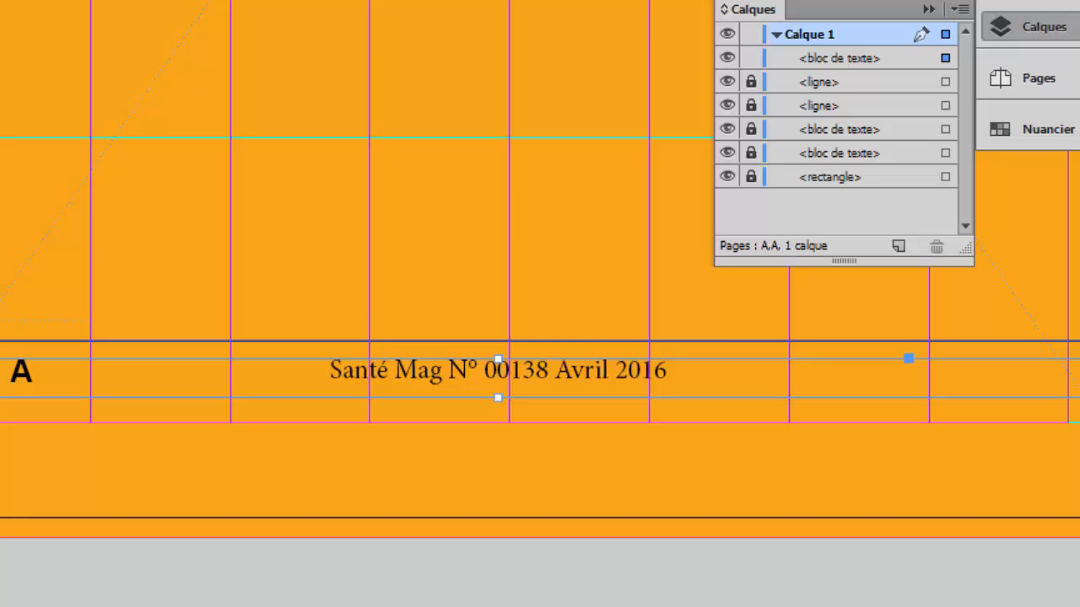
{"action": "double_click", "coordinate": [508, 376]}
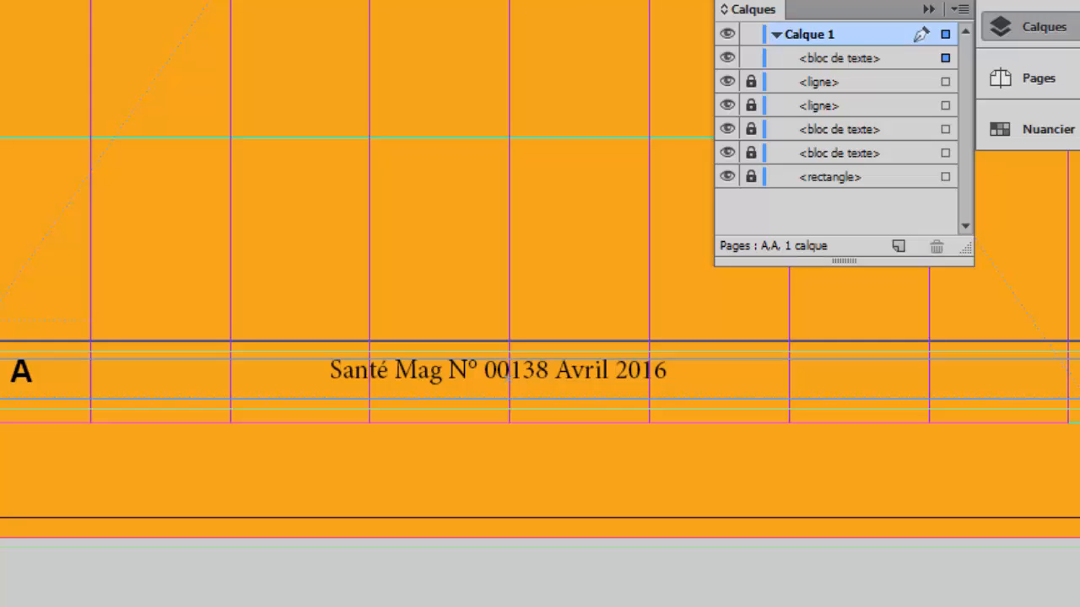
{"action": "key", "text": "Escape"}
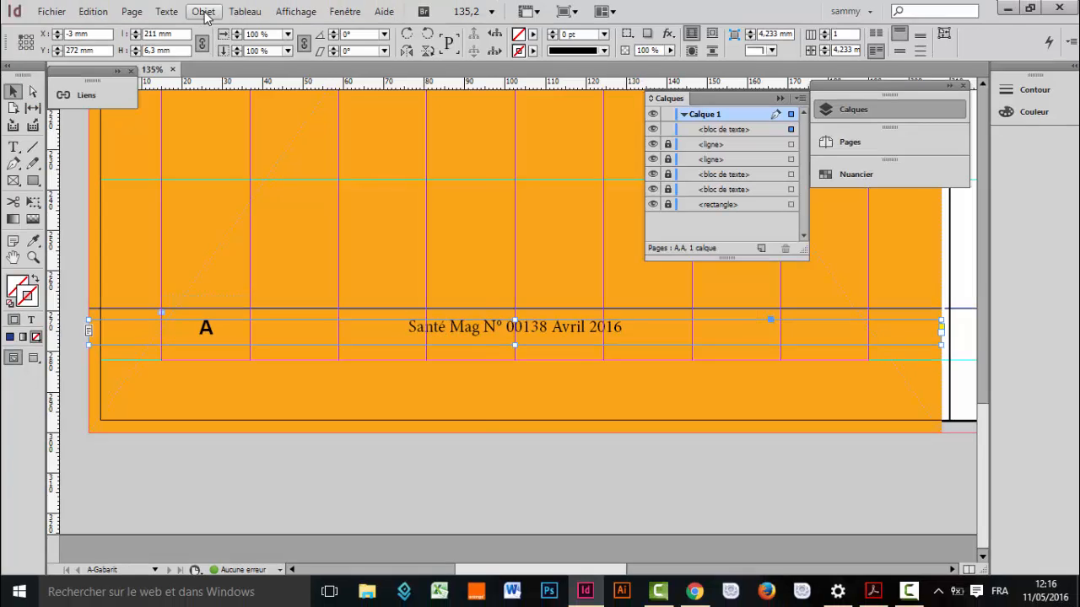
Step: Set the footer frame's vertical justification to Centrer in the text frame options
{"action": "left_click", "coordinate": [204, 12]}
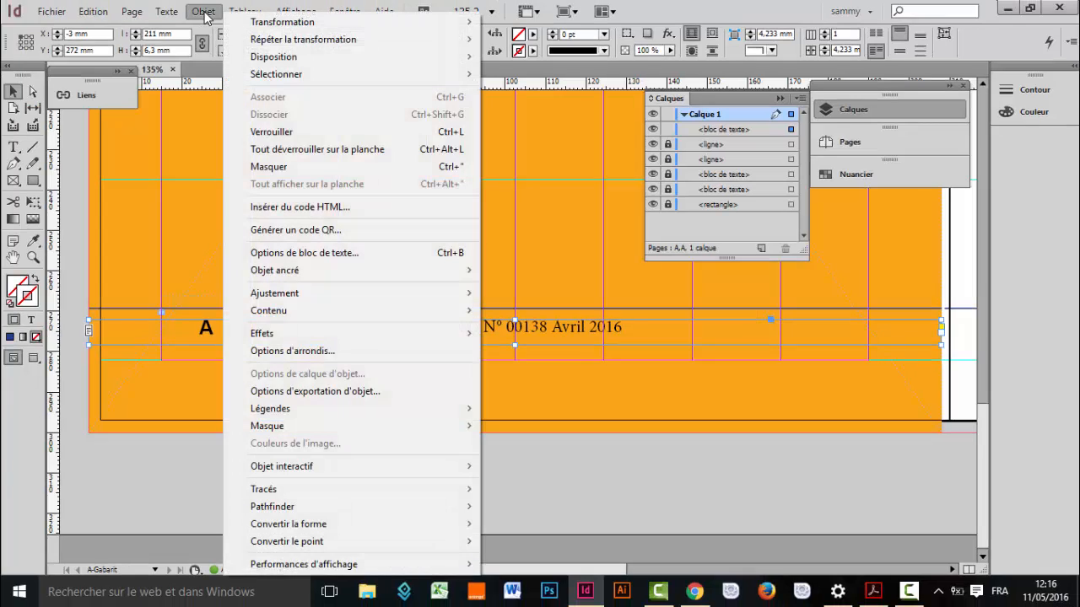
{"action": "left_click", "coordinate": [318, 252]}
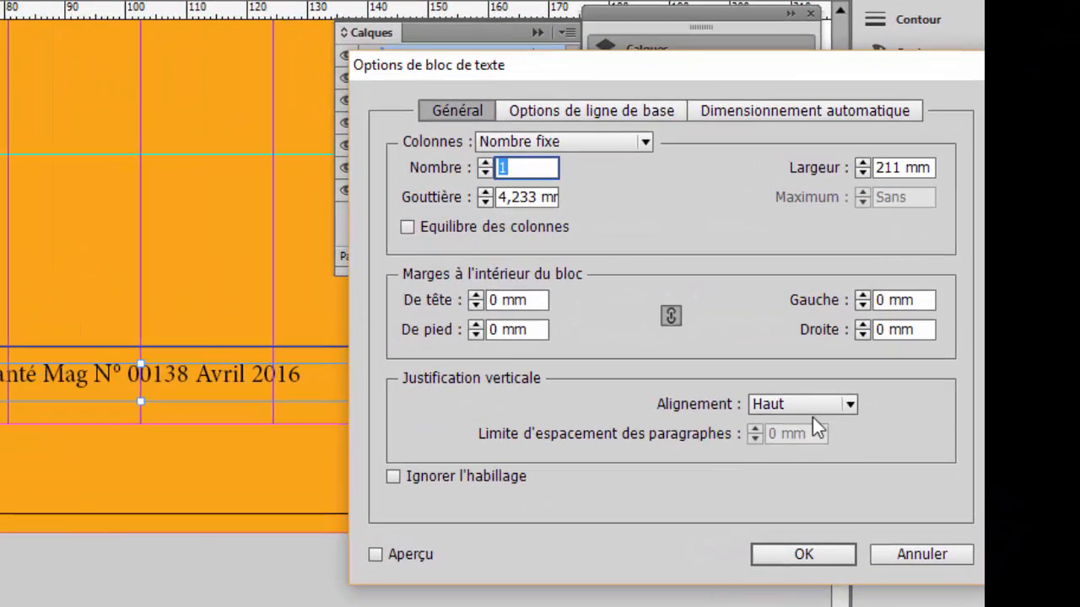
{"action": "left_click", "coordinate": [822, 408]}
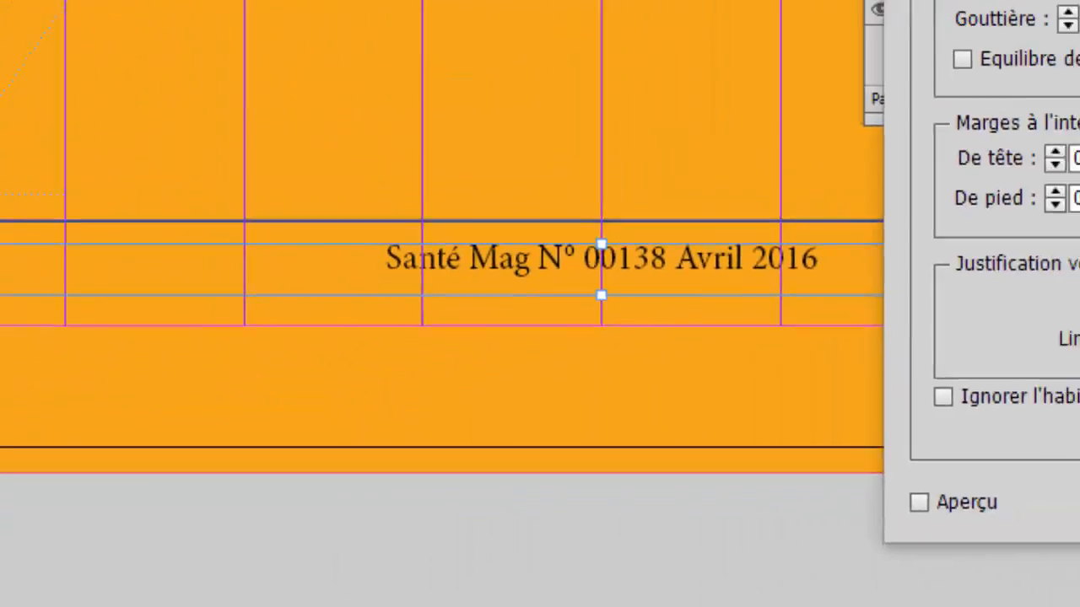
{"action": "left_click", "coordinate": [966, 376]}
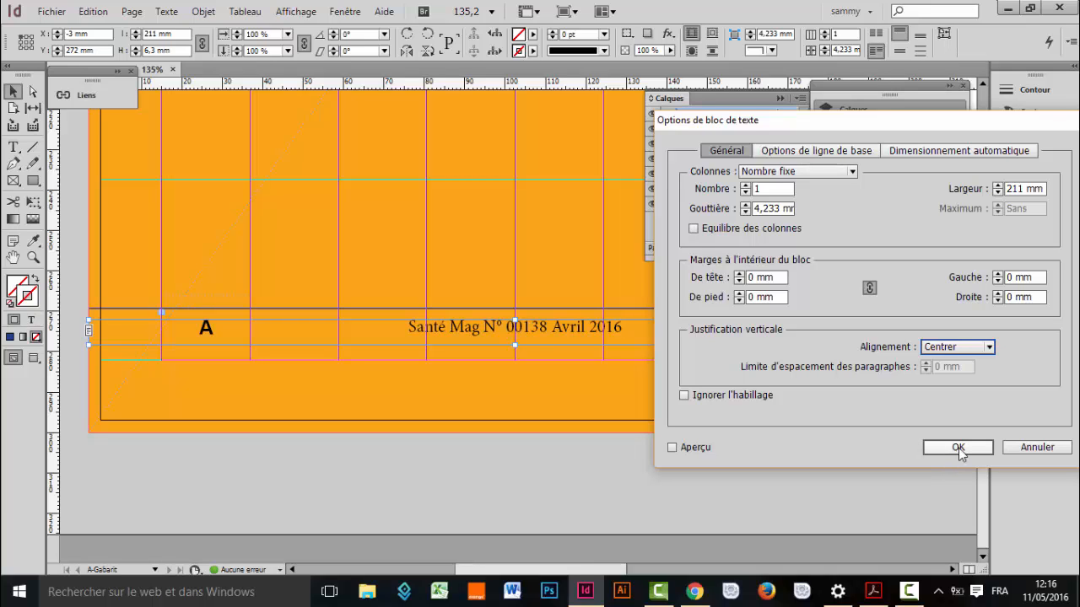
{"action": "left_click", "coordinate": [959, 448]}
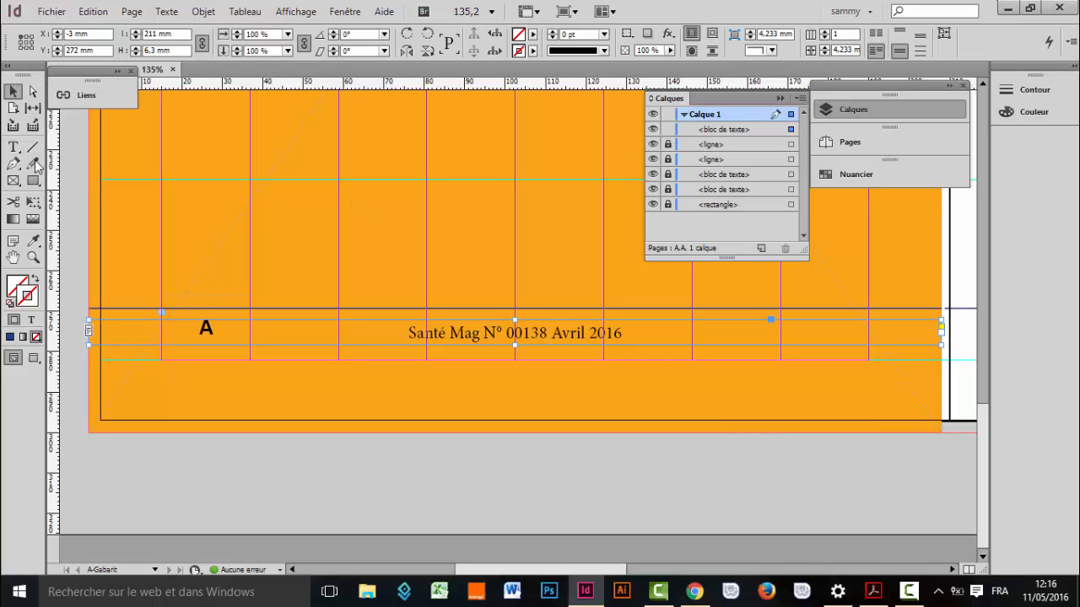
Step: Set the footer text's font to Arial Bold
{"action": "left_click", "coordinate": [13, 149]}
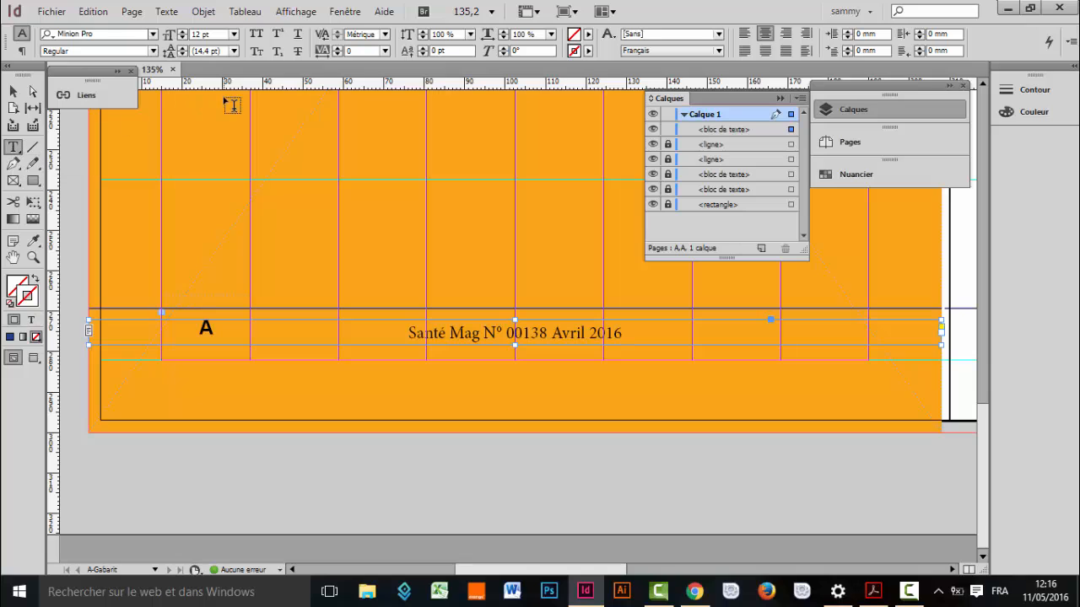
{"action": "left_click", "coordinate": [127, 34]}
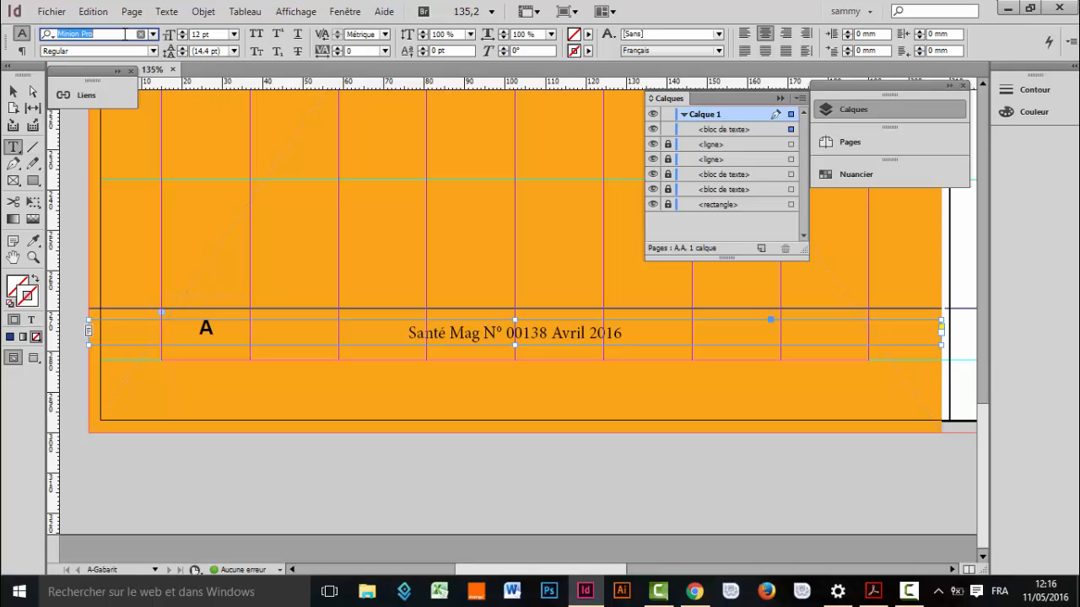
{"action": "type", "text": "ari"}
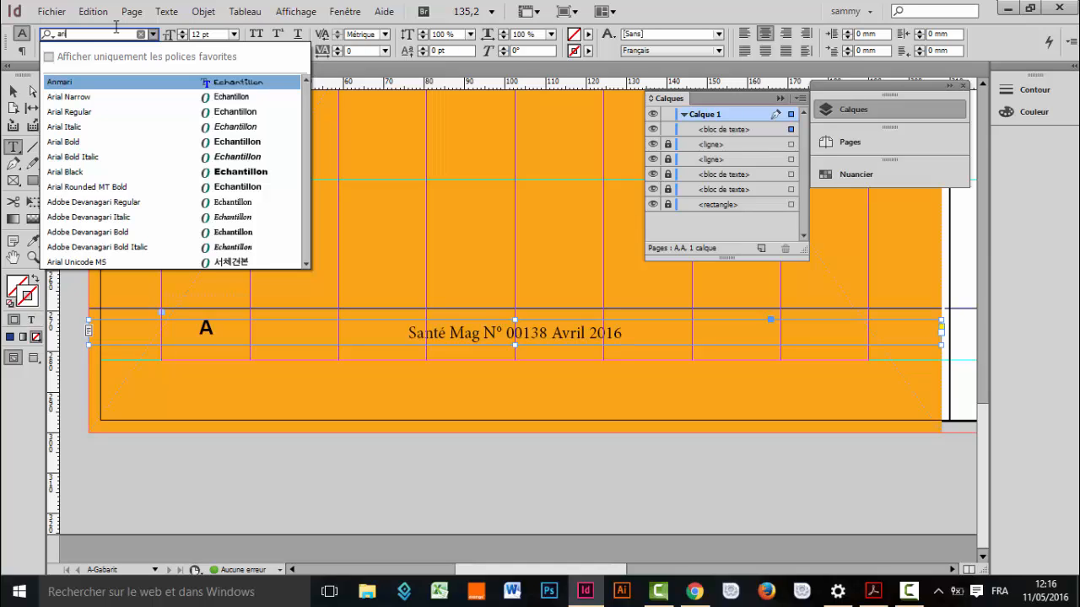
{"action": "left_click", "coordinate": [75, 144]}
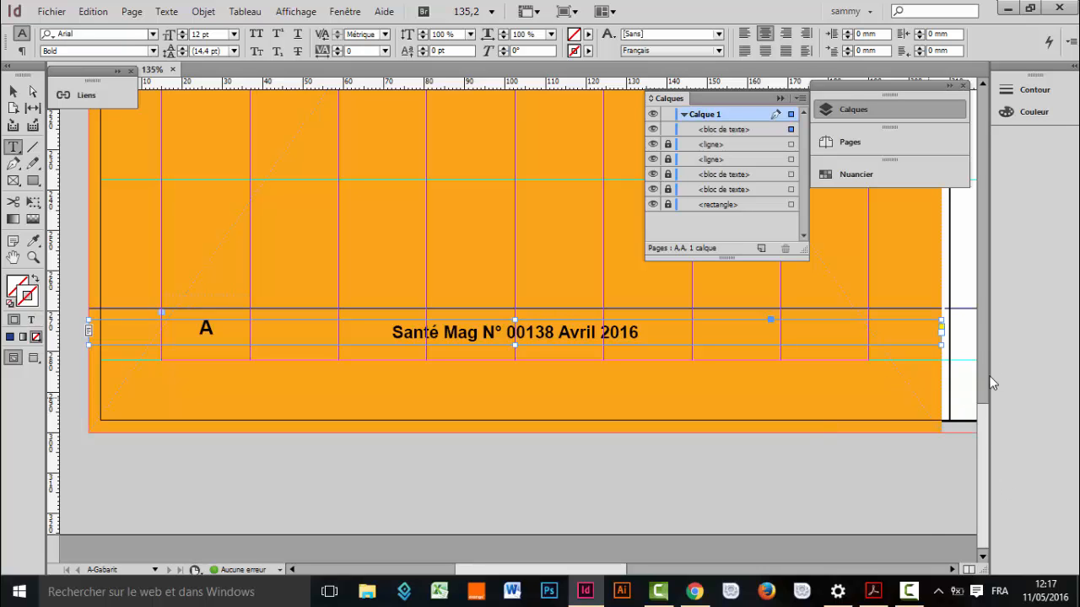
Step: Duplicate the footer frame towards the right master page, placing the copy at about X 149.4 mm, Y 275.15 mm
{"action": "left_click_drag", "start_coordinate": [950, 572], "coordinate": [951, 572]}
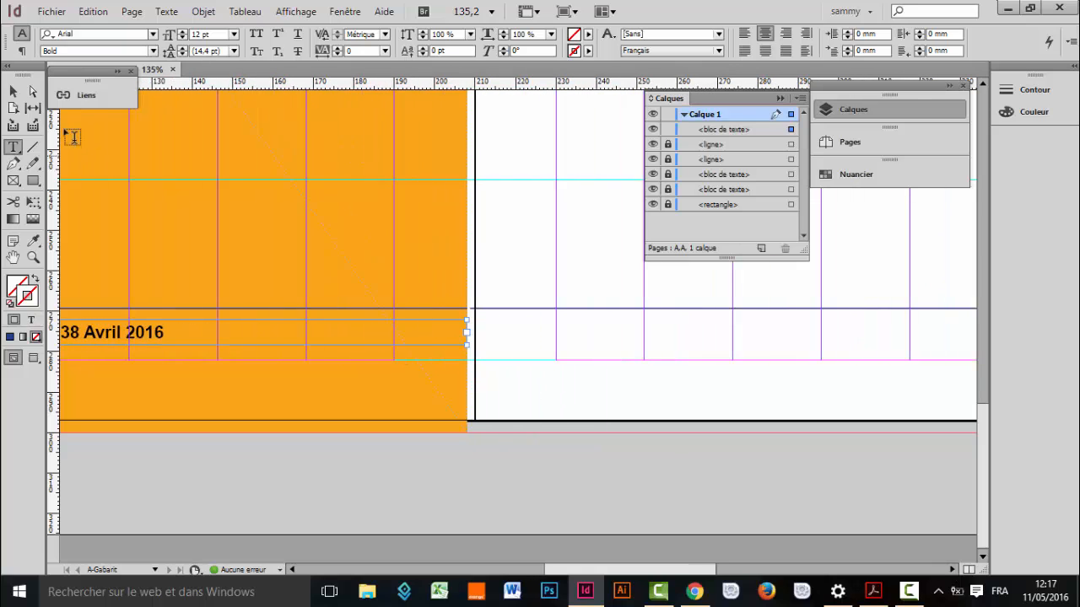
{"action": "left_click", "coordinate": [17, 91]}
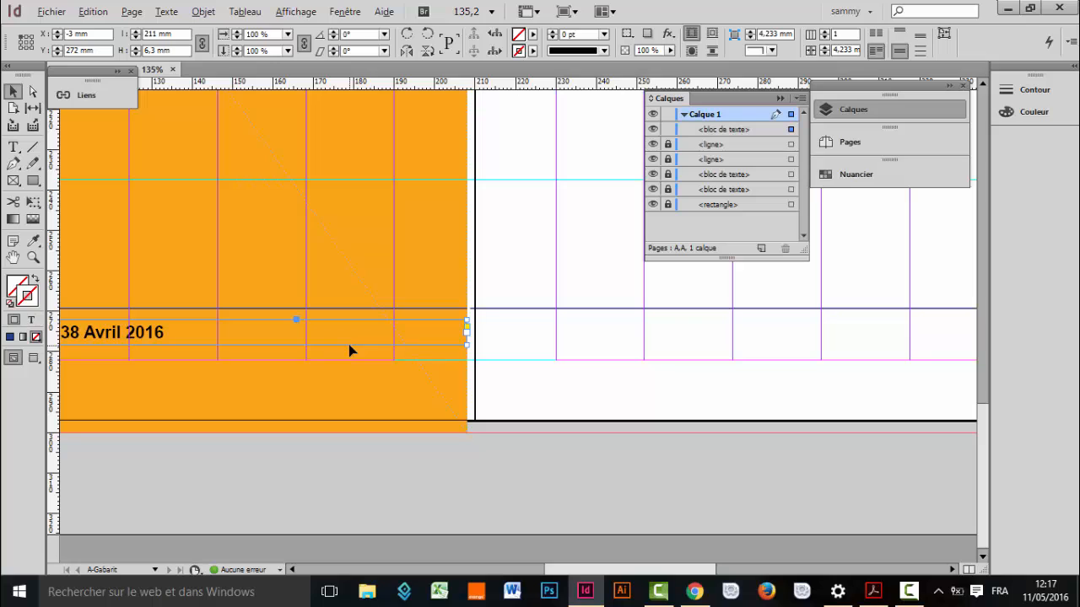
{"action": "left_click_drag", "start_coordinate": [348, 344], "coordinate": [888, 364]}
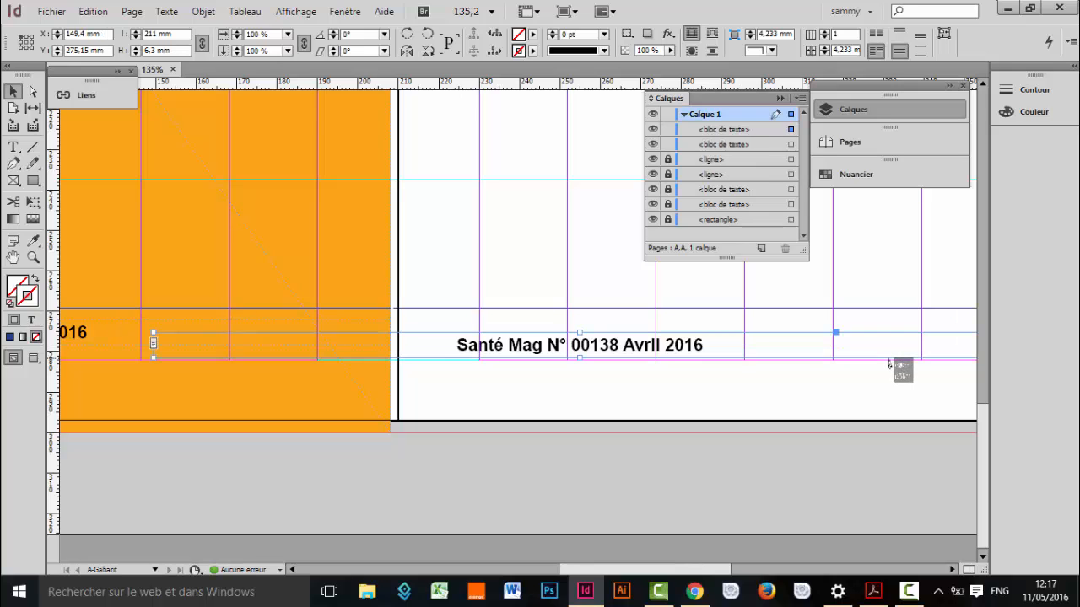
Step: Nudge the duplicated footer frame horizontally to X 208.65 mm, so its outer edge meets the right master page's outer edge
{"action": "key", "text": "Right"}
{"action": "key", "text": "Right"}
{"action": "key", "text": "Right"}
{"action": "key", "text": "Right"}
{"action": "key", "text": "Right"}
{"action": "key", "text": "Right"}
{"action": "key", "text": "Right"}
{"action": "key", "text": "Right"}
{"action": "key", "text": "Right"}
{"action": "key", "text": "Right"}
{"action": "key", "text": "Right"}
{"action": "key", "text": "Right"}
{"action": "key", "text": "Right"}
{"action": "key", "text": "Right"}
{"action": "key", "text": "Right"}
{"action": "key", "text": "Right"}
{"action": "key", "text": "Right"}
{"action": "key", "text": "Right"}
{"action": "key", "text": "Right"}
{"action": "key", "text": "Right"}
{"action": "key", "text": "Right"}
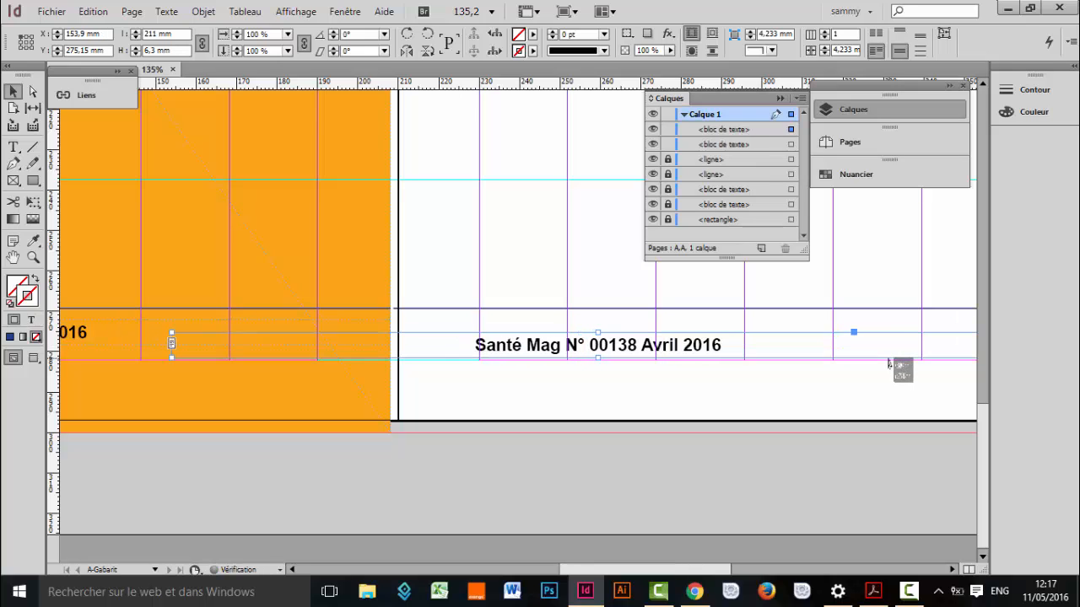
{"action": "key", "text": "Right"}
{"action": "key", "text": "Right"}
{"action": "key", "text": "Right"}
{"action": "key", "text": "Right"}
{"action": "key", "text": "Right"}
{"action": "key", "text": "Right"}
{"action": "key", "text": "Right"}
{"action": "key", "text": "Right"}
{"action": "key", "text": "Right"}
{"action": "key", "text": "Right"}
{"action": "key", "text": "Right"}
{"action": "key", "text": "Right"}
{"action": "key", "text": "Right"}
{"action": "key", "text": "Right"}
{"action": "key", "text": "Right"}
{"action": "key", "text": "Right"}
{"action": "key", "text": "Right"}
{"action": "key", "text": "Right"}
{"action": "key", "text": "Right"}
{"action": "key", "text": "Right"}
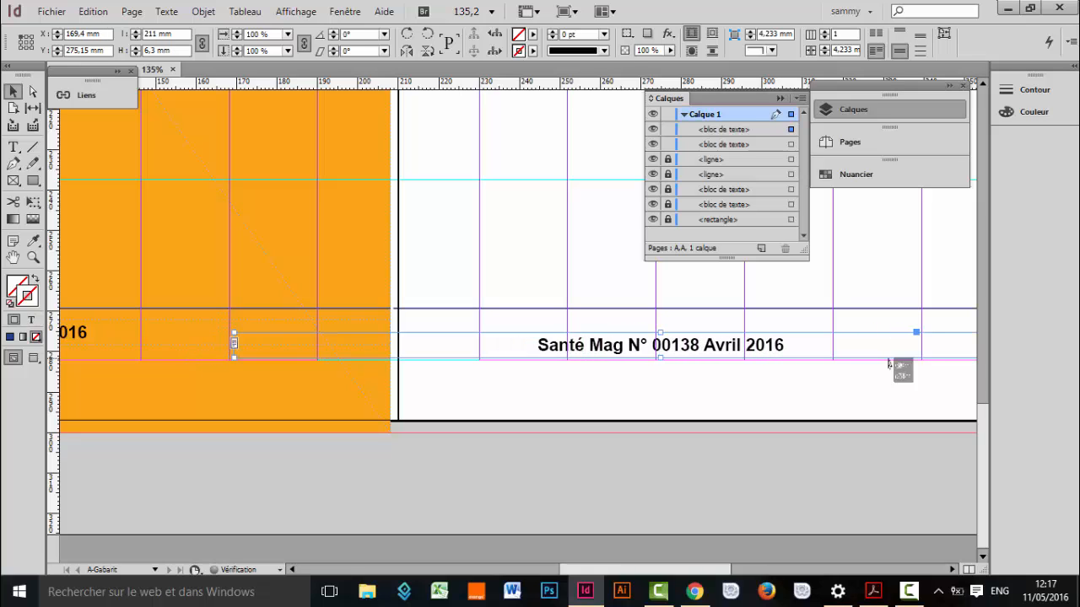
{"action": "left_click", "coordinate": [953, 569]}
{"action": "left_click", "coordinate": [953, 569]}
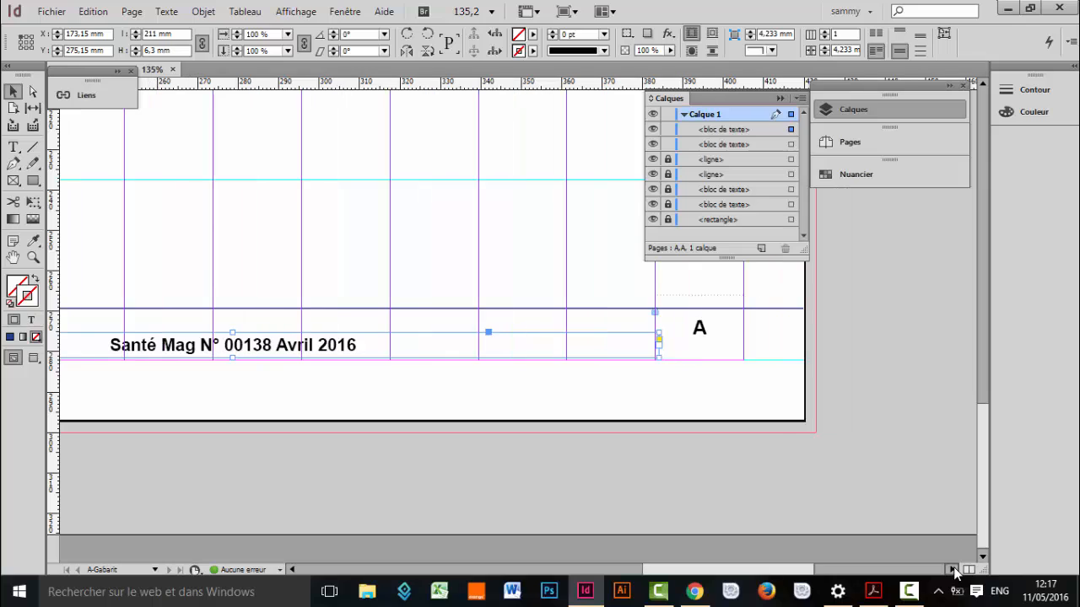
{"action": "left_click", "coordinate": [953, 570]}
{"action": "key", "text": "Right"}
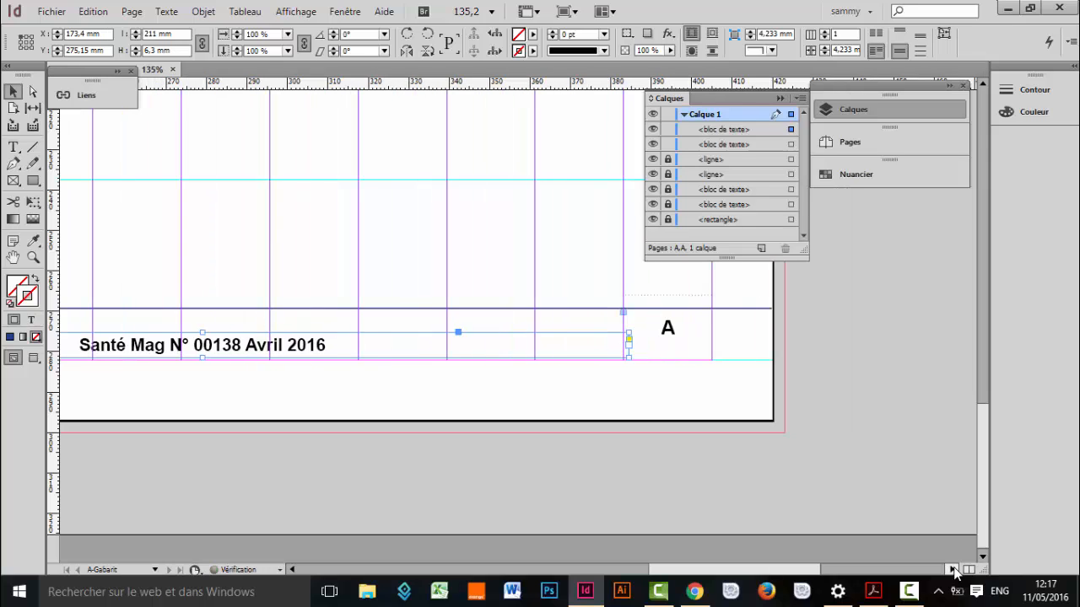
{"action": "key", "text": "Right"}
{"action": "key", "text": "Right"}
{"action": "key", "text": "Right"}
{"action": "key", "text": "Right"}
{"action": "key", "text": "Right"}
{"action": "key", "text": "Right"}
{"action": "key", "text": "Right"}
{"action": "key", "text": "Right"}
{"action": "key", "text": "Right"}
{"action": "key", "text": "Right"}
{"action": "key", "text": "Right"}
{"action": "key", "text": "Right"}
{"action": "key", "text": "Right"}
{"action": "key", "text": "Right"}
{"action": "key", "text": "Right"}
{"action": "key", "text": "Right"}
{"action": "key", "text": "Right"}
{"action": "key", "text": "Right"}
{"action": "key", "text": "Right"}
{"action": "key", "text": "Right"}
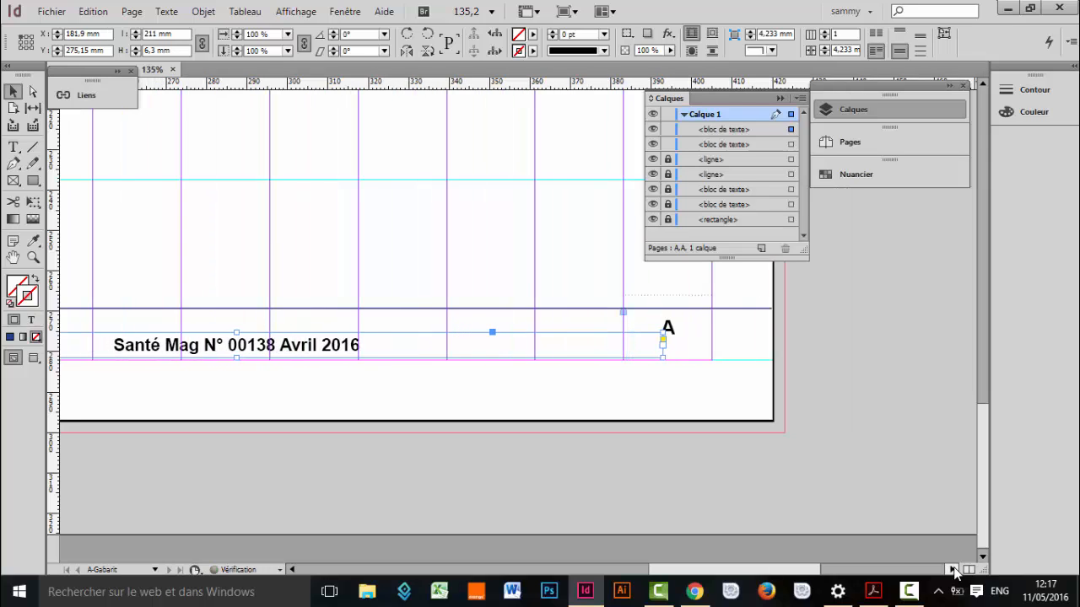
{"action": "key", "text": "Right"}
{"action": "key", "text": "Right"}
{"action": "key", "text": "Right"}
{"action": "key", "text": "Right"}
{"action": "key", "text": "Right"}
{"action": "key", "text": "Right"}
{"action": "key", "text": "Right"}
{"action": "key", "text": "Right"}
{"action": "key", "text": "Right"}
{"action": "key", "text": "Right"}
{"action": "key", "text": "Right"}
{"action": "key", "text": "Right"}
{"action": "key", "text": "Right"}
{"action": "key", "text": "Right"}
{"action": "key", "text": "Right"}
{"action": "key", "text": "Right"}
{"action": "key", "text": "Right"}
{"action": "key", "text": "Right"}
{"action": "key", "text": "Right"}
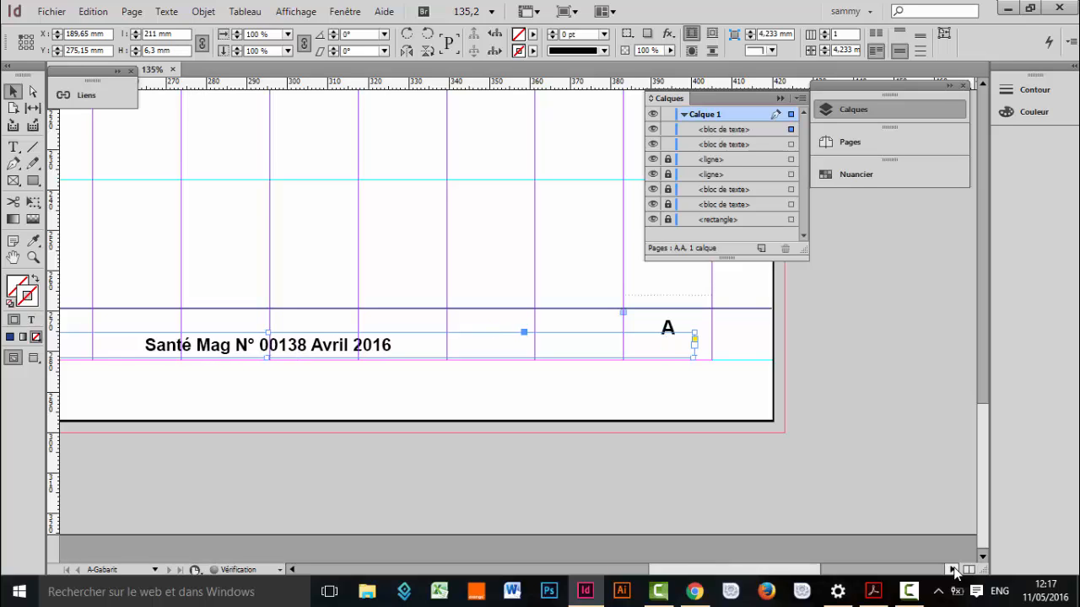
{"action": "key", "text": "Right"}
{"action": "key", "text": "Right"}
{"action": "key", "text": "Right"}
{"action": "key", "text": "Right"}
{"action": "key", "text": "Right"}
{"action": "key", "text": "Right"}
{"action": "key", "text": "Right"}
{"action": "key", "text": "Right"}
{"action": "key", "text": "Right"}
{"action": "key", "text": "Right"}
{"action": "key", "text": "Right"}
{"action": "key", "text": "Right"}
{"action": "key", "text": "Right"}
{"action": "key", "text": "Right"}
{"action": "key", "text": "Right"}
{"action": "key", "text": "Right"}
{"action": "key", "text": "Right"}
{"action": "key", "text": "Right"}
{"action": "key", "text": "Right"}
{"action": "key", "text": "Right"}
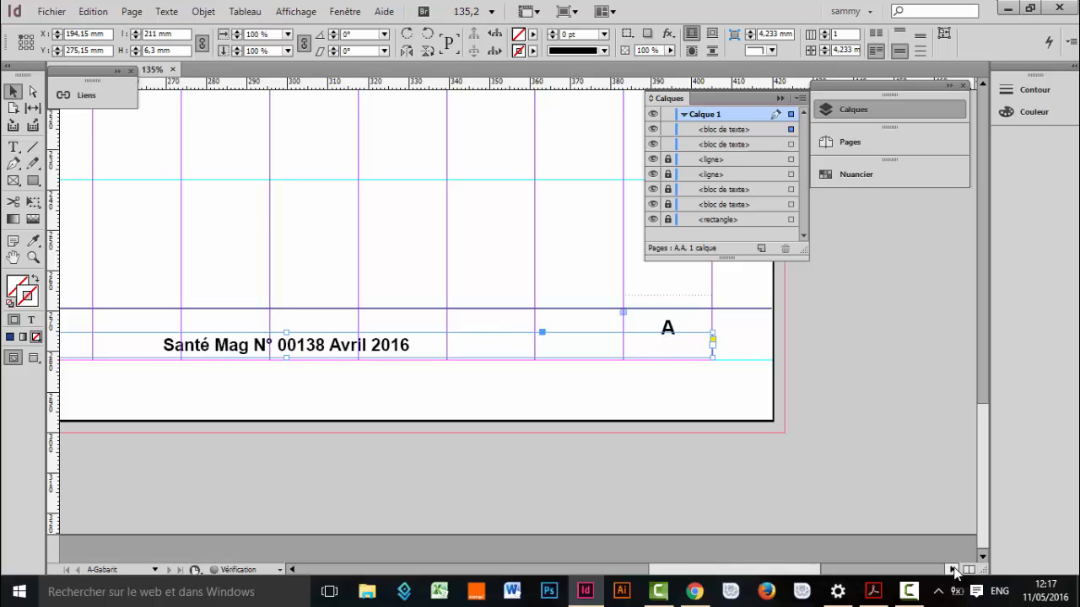
{"action": "key", "text": "Right"}
{"action": "key", "text": "Right"}
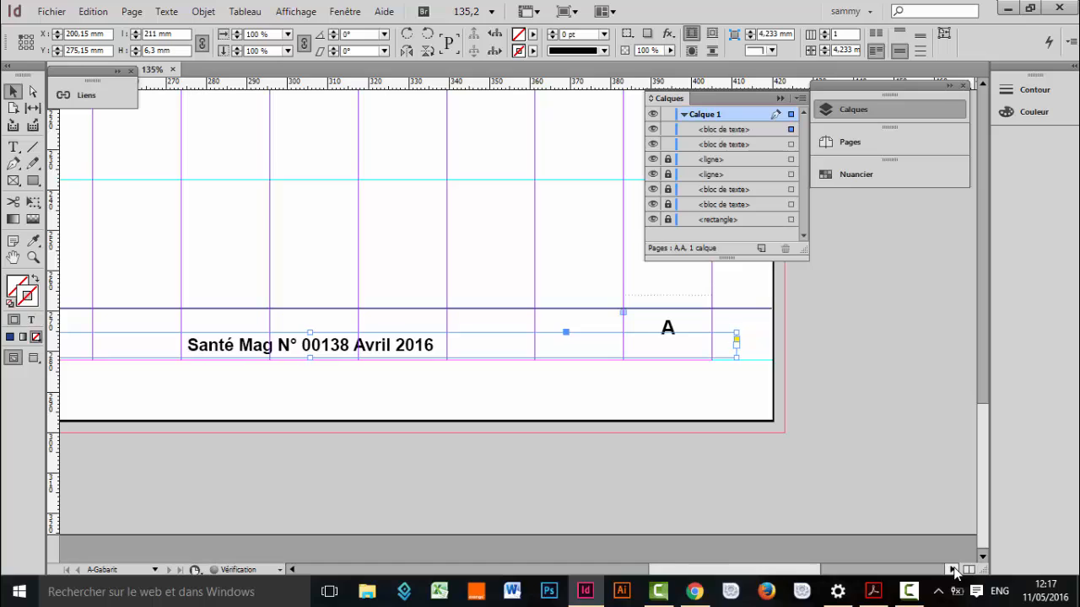
{"action": "key", "text": "Right"}
{"action": "key", "text": "Right"}
{"action": "key", "text": "Right"}
{"action": "key", "text": "Right"}
{"action": "key", "text": "Right"}
{"action": "key", "text": "Right"}
{"action": "key", "text": "Right"}
{"action": "key", "text": "Right"}
{"action": "key", "text": "Right"}
{"action": "key", "text": "Right"}
{"action": "key", "text": "Right"}
{"action": "key", "text": "Right"}
{"action": "key", "text": "Right"}
{"action": "key", "text": "Right"}
{"action": "key", "text": "Right"}
{"action": "key", "text": "Right"}
{"action": "key", "text": "Right"}
{"action": "key", "text": "Right"}
{"action": "key", "text": "Right"}
{"action": "key", "text": "Right"}
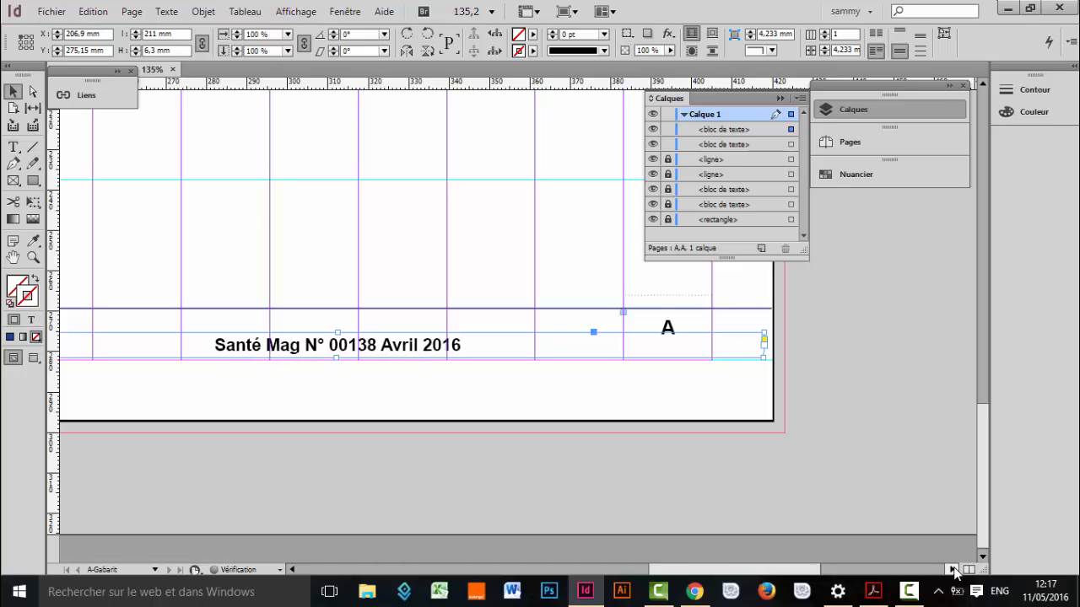
{"action": "key", "text": "Right"}
{"action": "key", "text": "Right"}
{"action": "key", "text": "Right"}
{"action": "key", "text": "Right"}
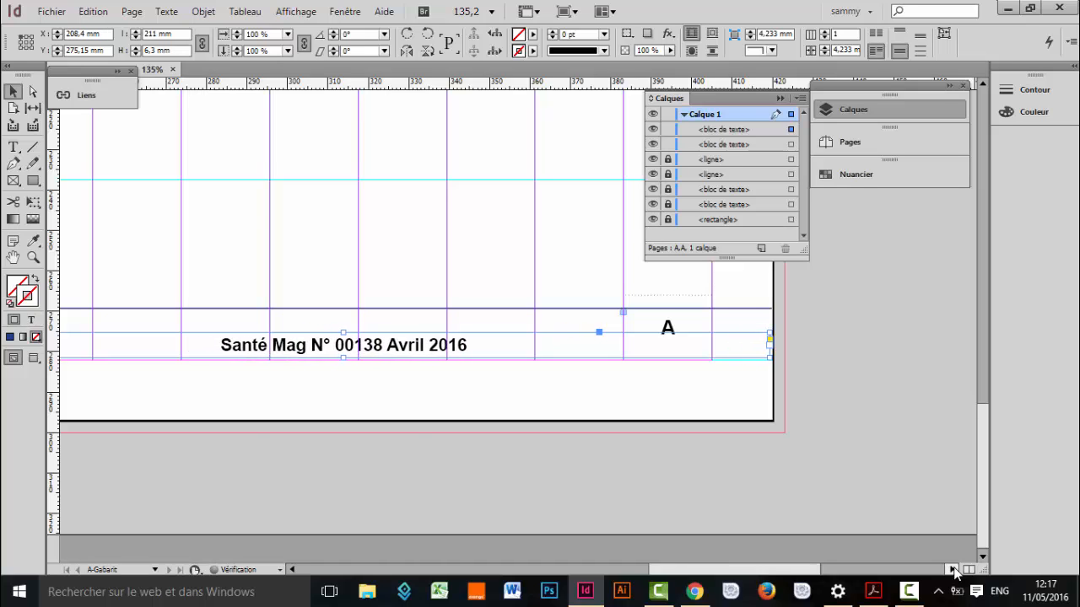
{"action": "key", "text": "Right"}
Step: Nudge the right page's footer frame up to Y 271.4 mm, just below the folio line
{"action": "key", "text": "Up"}
{"action": "key", "text": "Up"}
{"action": "key", "text": "Up"}
{"action": "key", "text": "Up"}
{"action": "key", "text": "Up"}
{"action": "key", "text": "Up"}
{"action": "key", "text": "Up"}
{"action": "key", "text": "Up"}
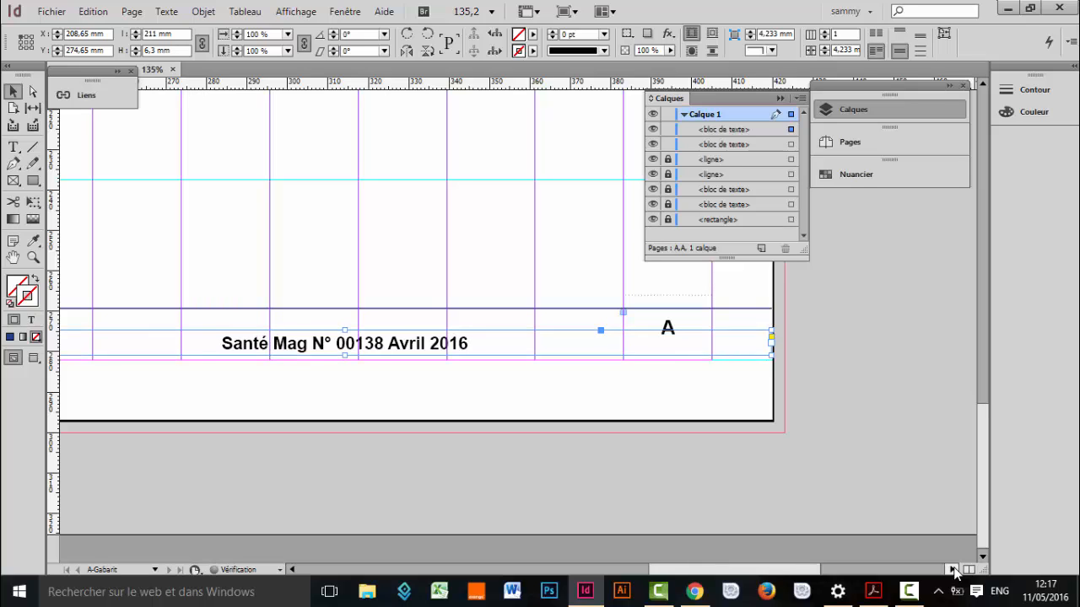
{"action": "key", "text": "Up"}
{"action": "key", "text": "Up"}
{"action": "key", "text": "Up"}
{"action": "key", "text": "Up"}
{"action": "key", "text": "Up"}
{"action": "key", "text": "Up"}
{"action": "key", "text": "Up"}
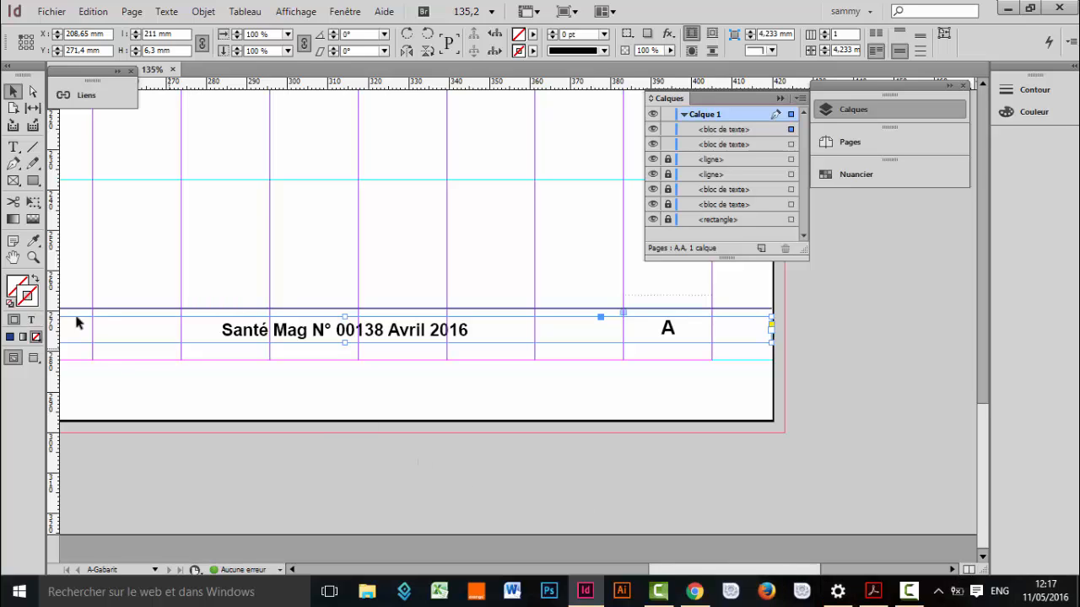
Step: Align the bottom edges of the left and right pages' footer text frames with each other
{"action": "left_click", "coordinate": [13, 261]}
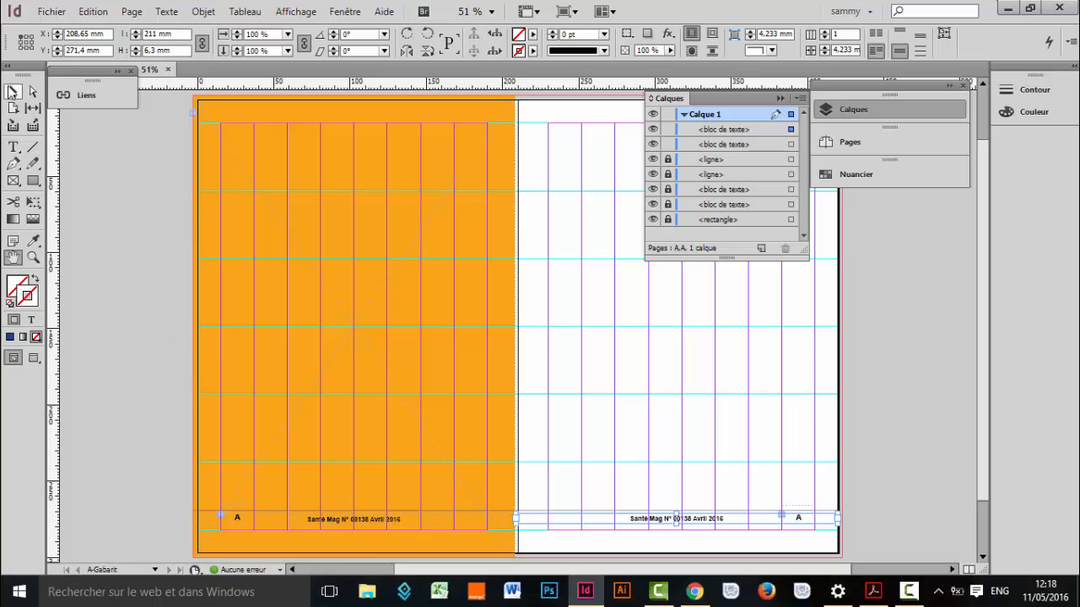
{"action": "left_click", "coordinate": [13, 91]}
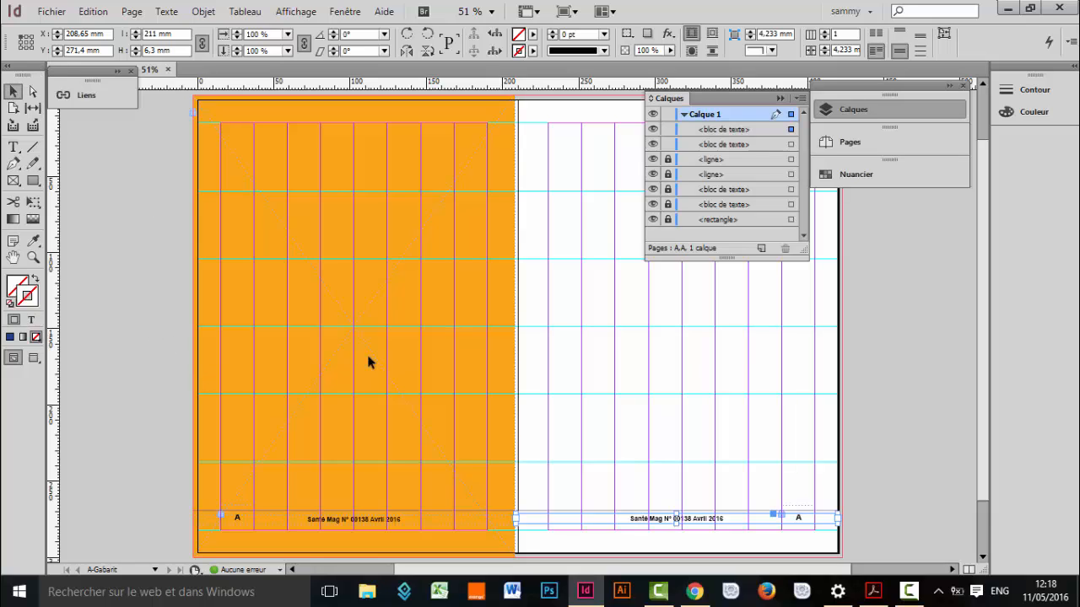
{"action": "left_click", "coordinate": [405, 535]}
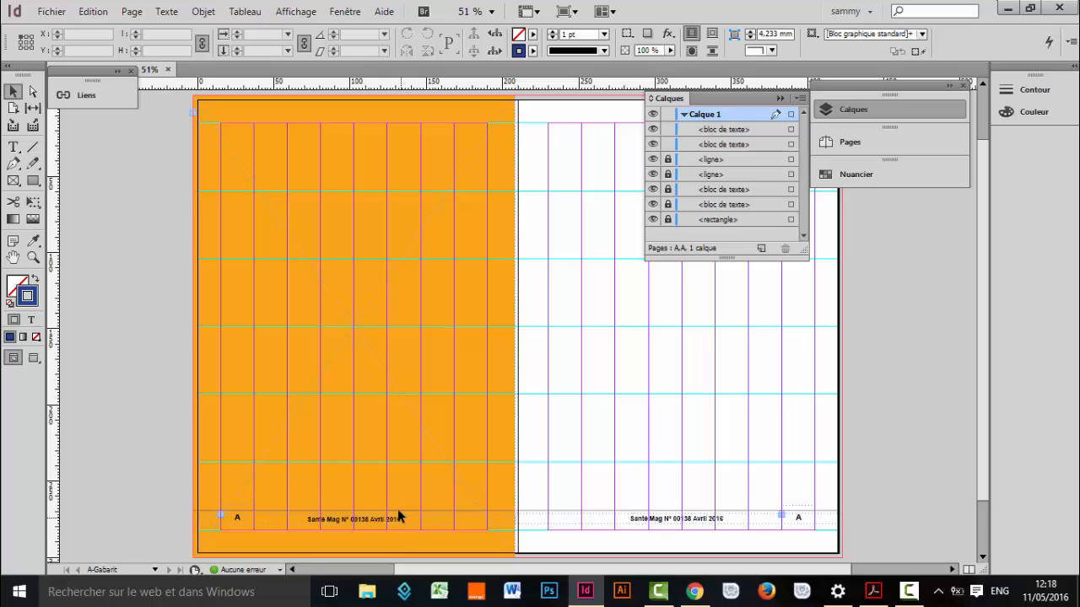
{"action": "left_click", "coordinate": [396, 515]}
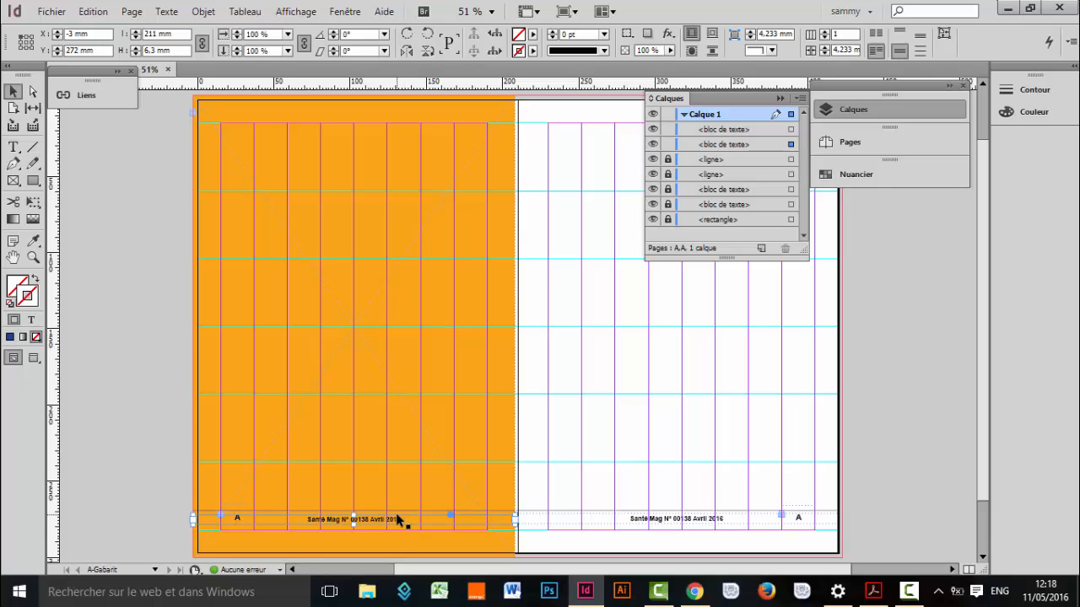
{"action": "left_click", "coordinate": [683, 523], "text": "shift"}
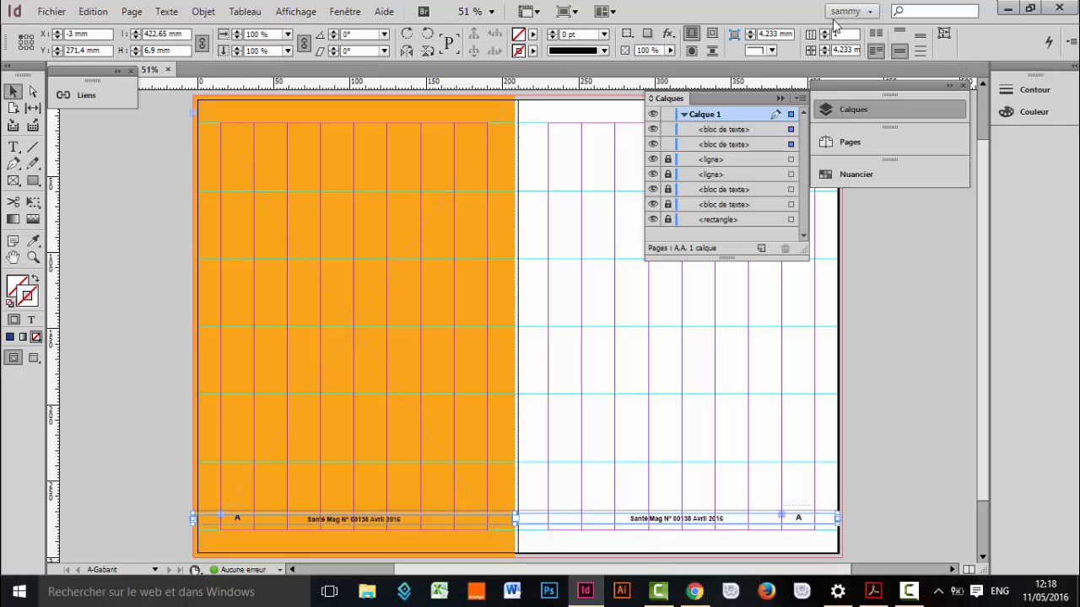
{"action": "left_click", "coordinate": [779, 98]}
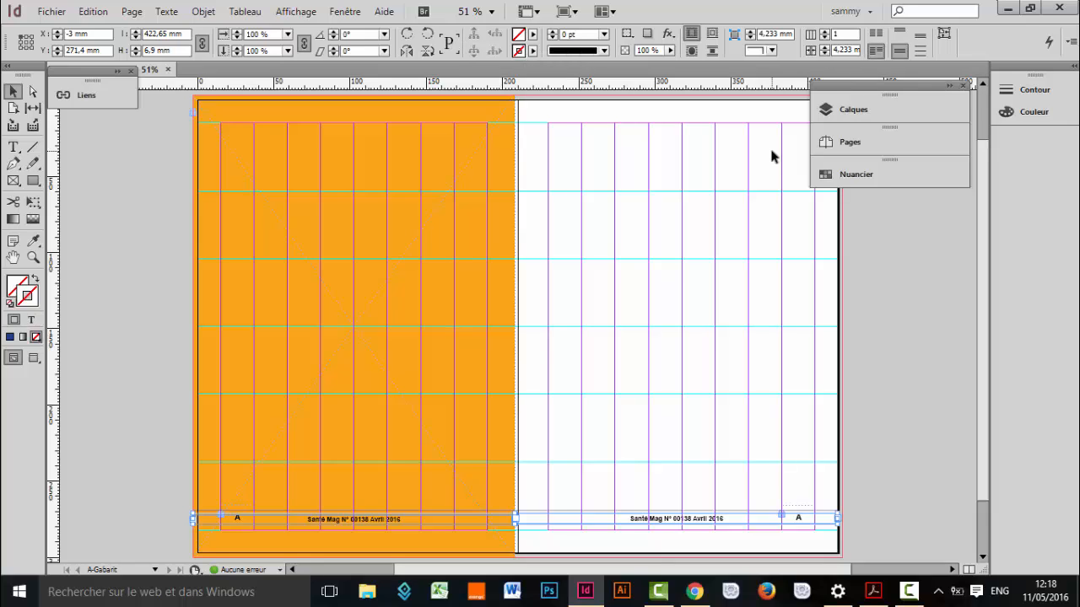
{"action": "left_click", "coordinate": [205, 12]}
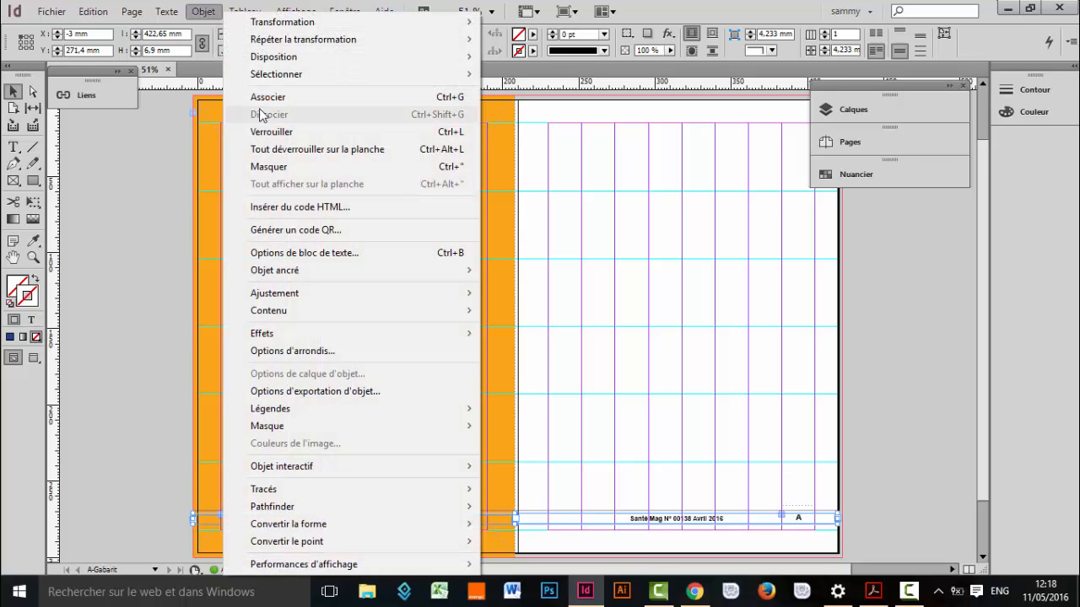
{"action": "mouse_move", "coordinate": [303, 294]}
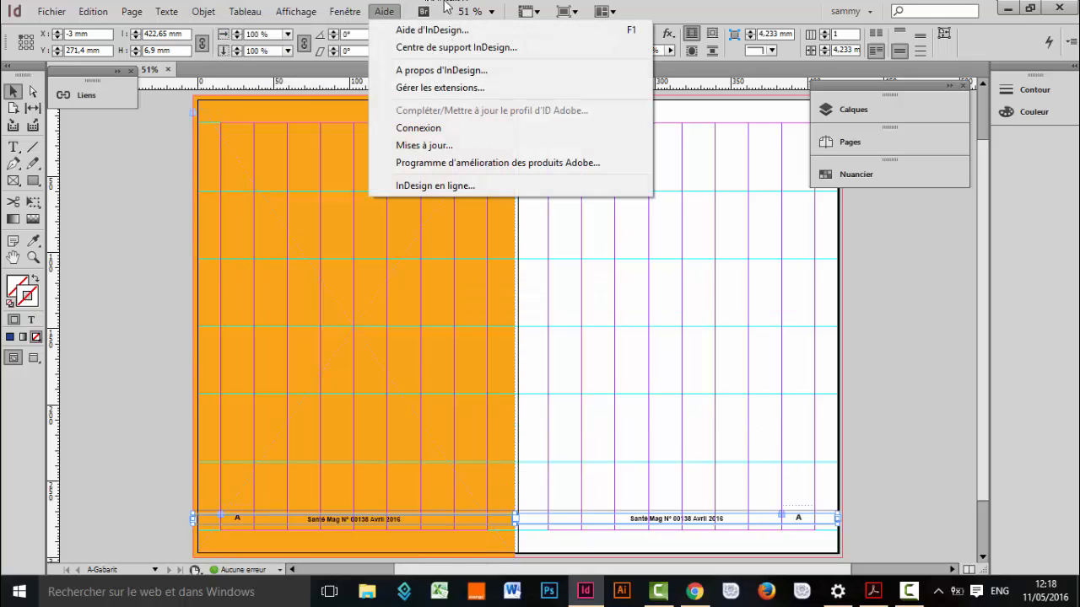
{"action": "mouse_move", "coordinate": [345, 11]}
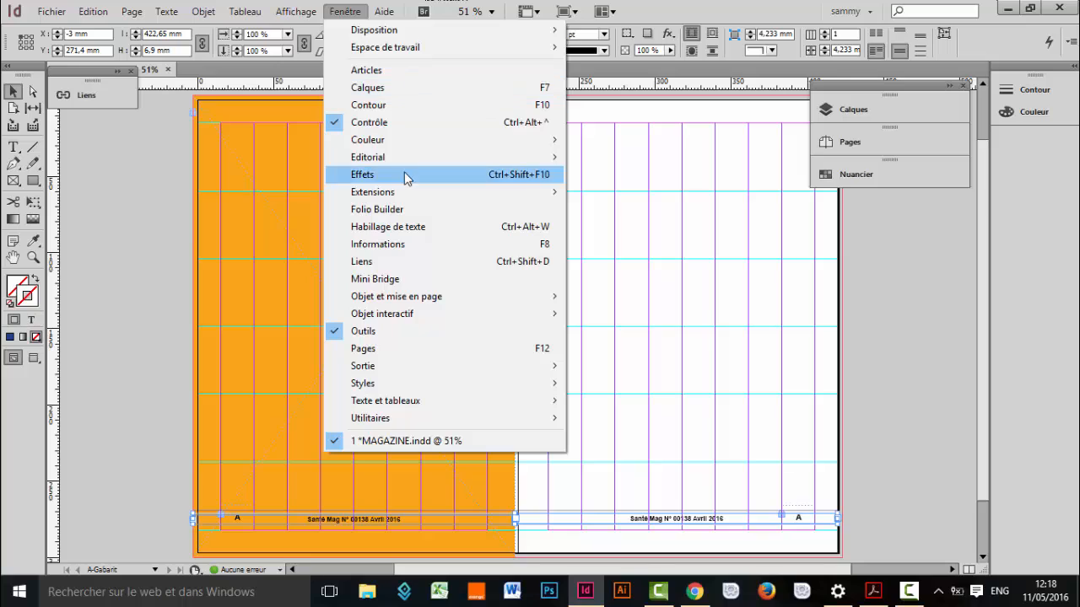
{"action": "mouse_move", "coordinate": [415, 304]}
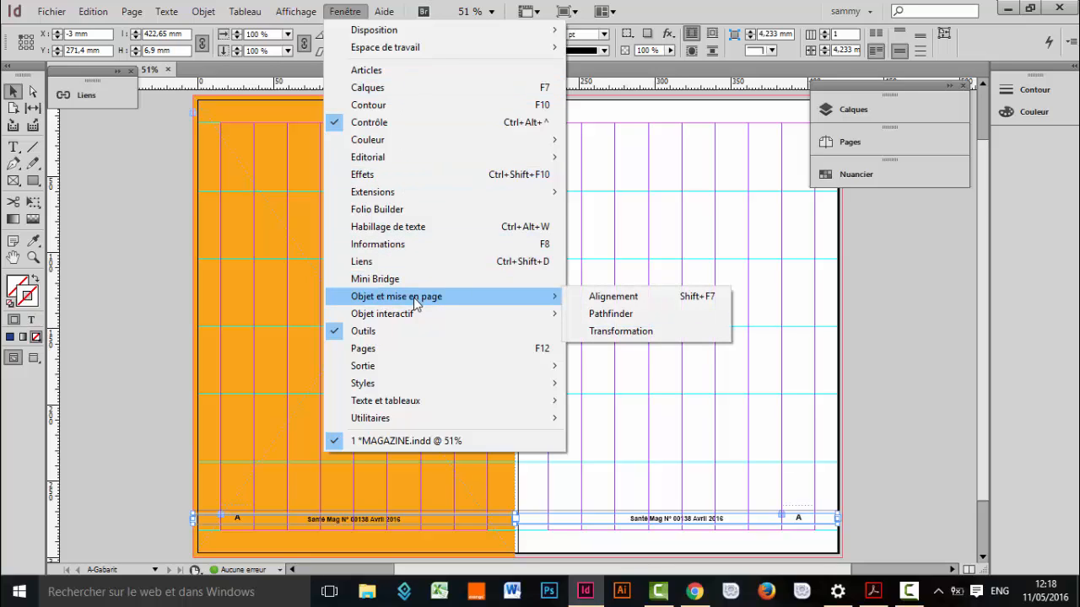
{"action": "left_click", "coordinate": [614, 299]}
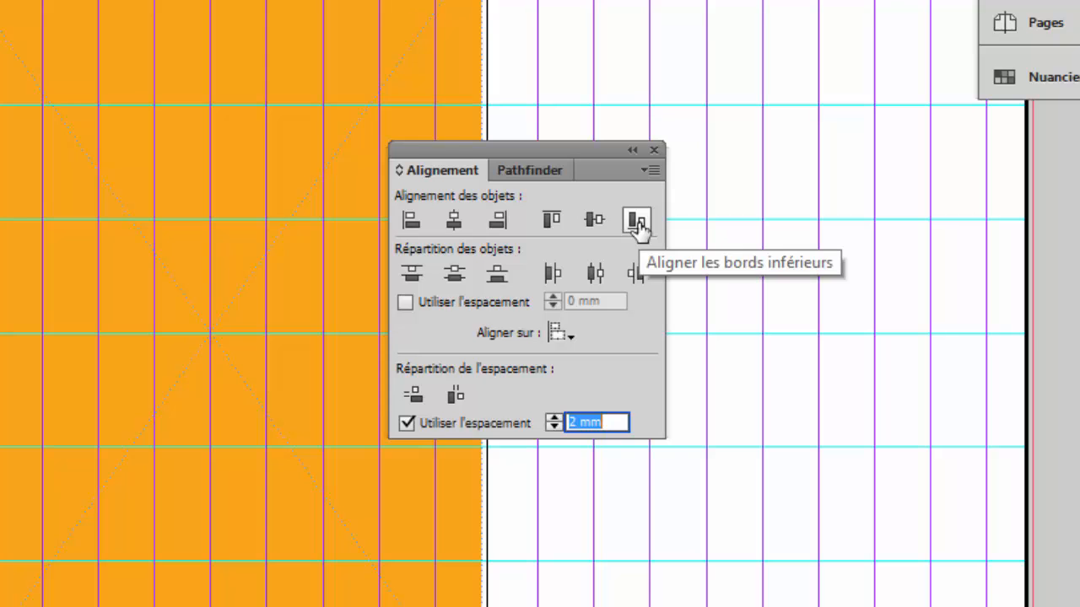
{"action": "left_click", "coordinate": [637, 222]}
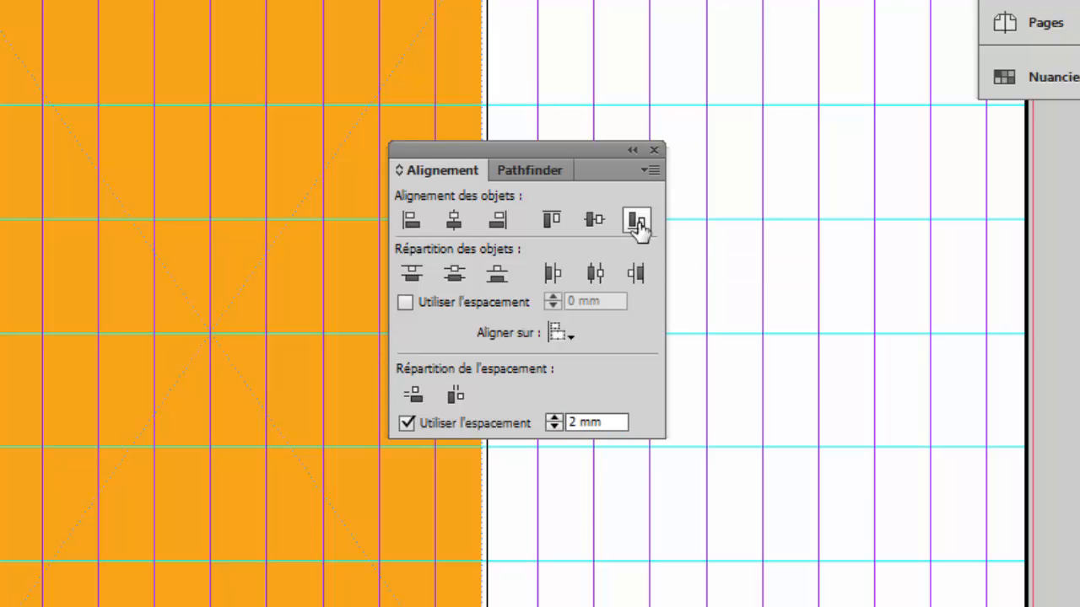